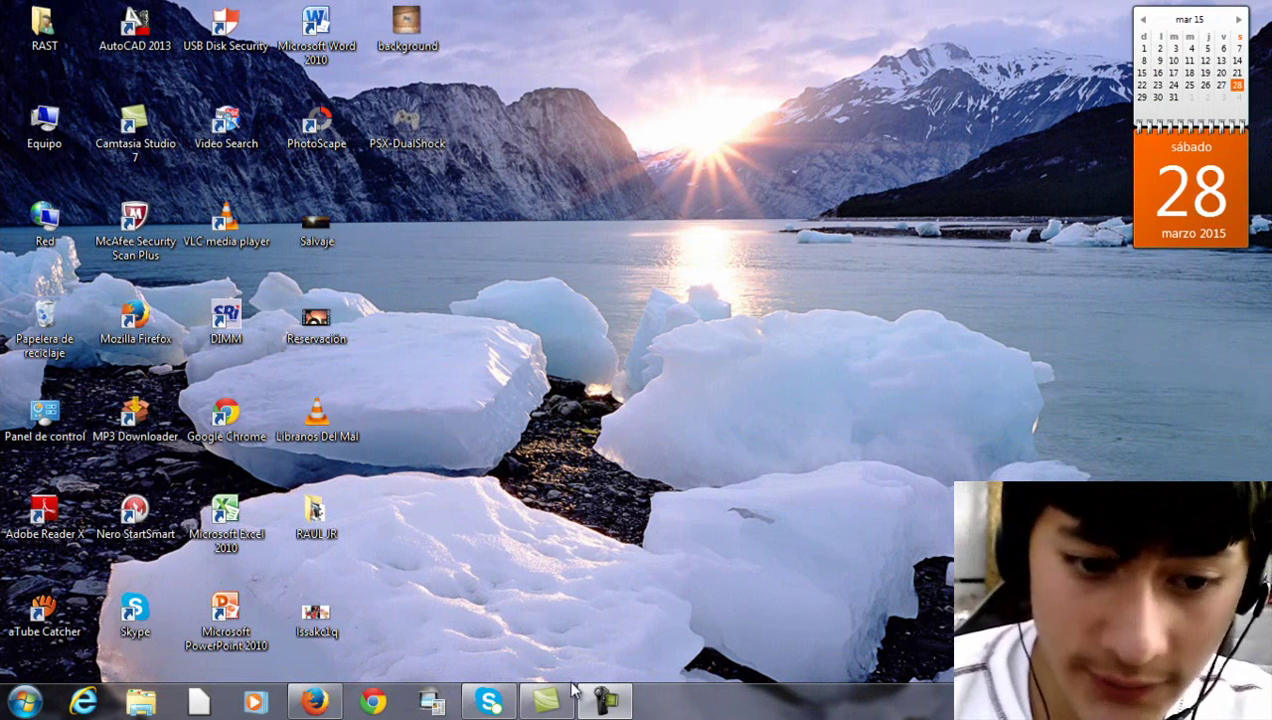
pyautogui.click(548, 702)
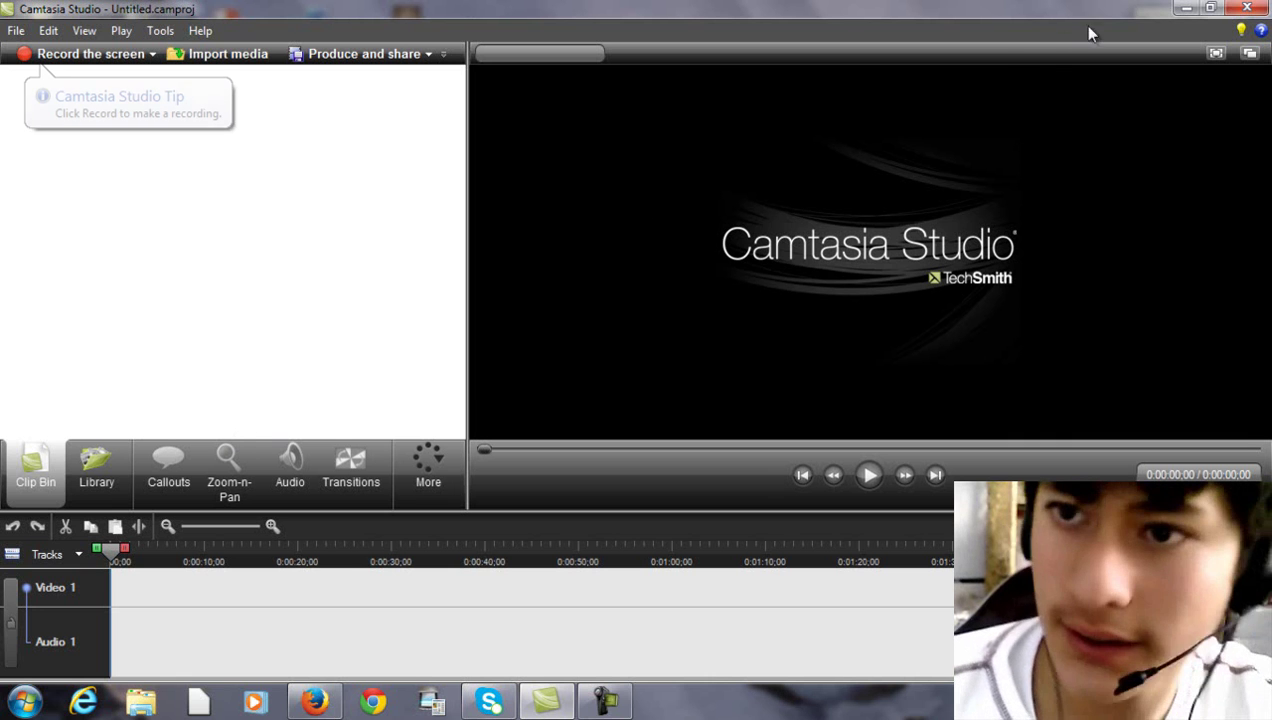
pyautogui.click(1182, 8)
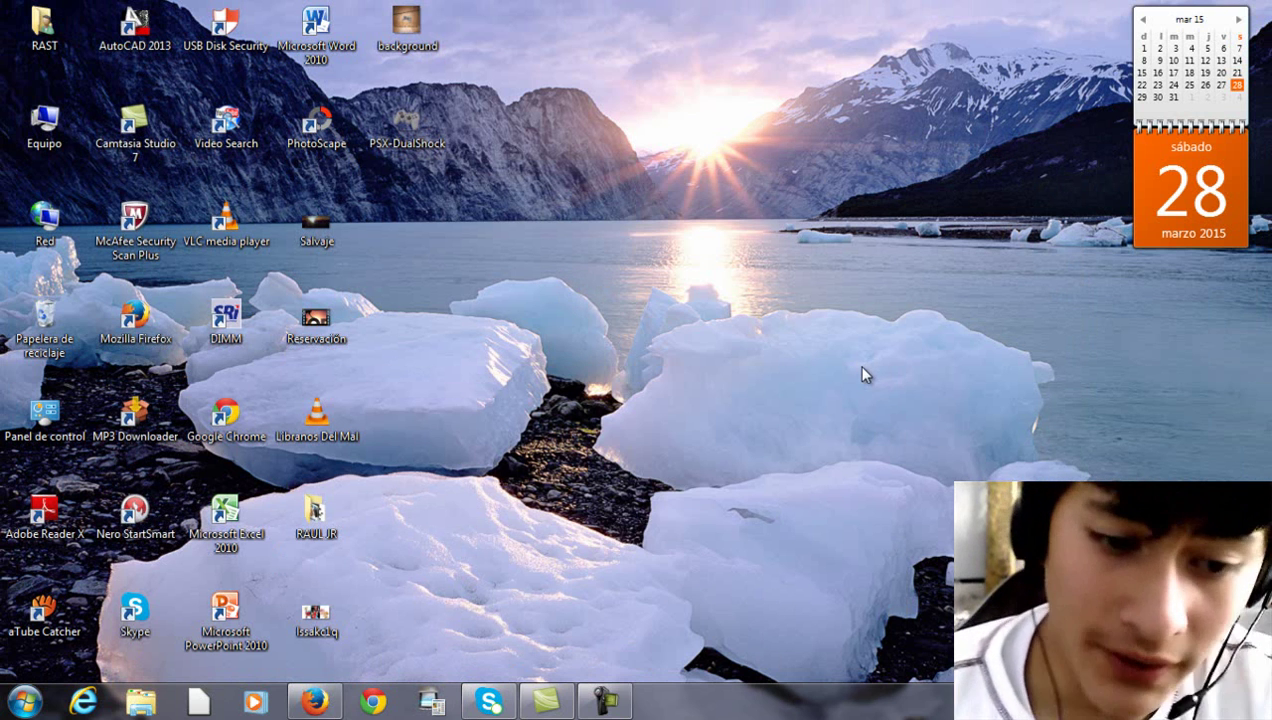
# Step: Switch to Firefox and search Google Images for "imagenes"
pyautogui.click(315, 701)
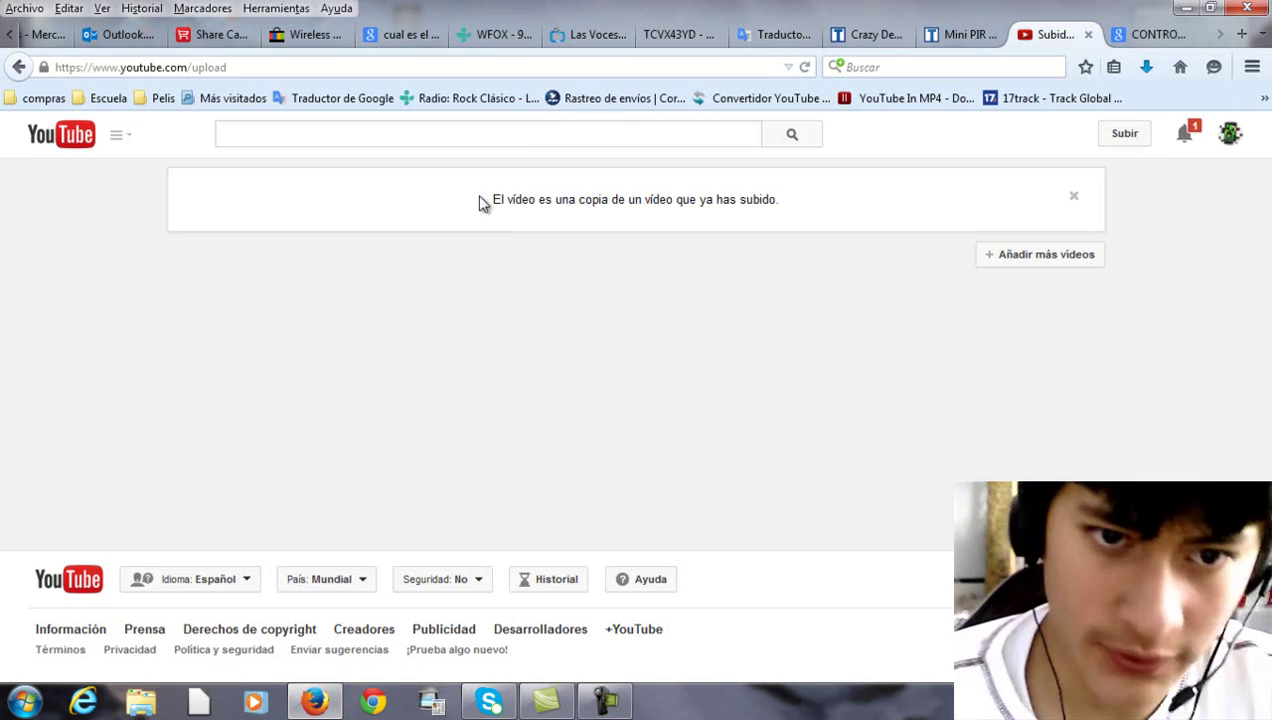
pyautogui.click(1150, 34)
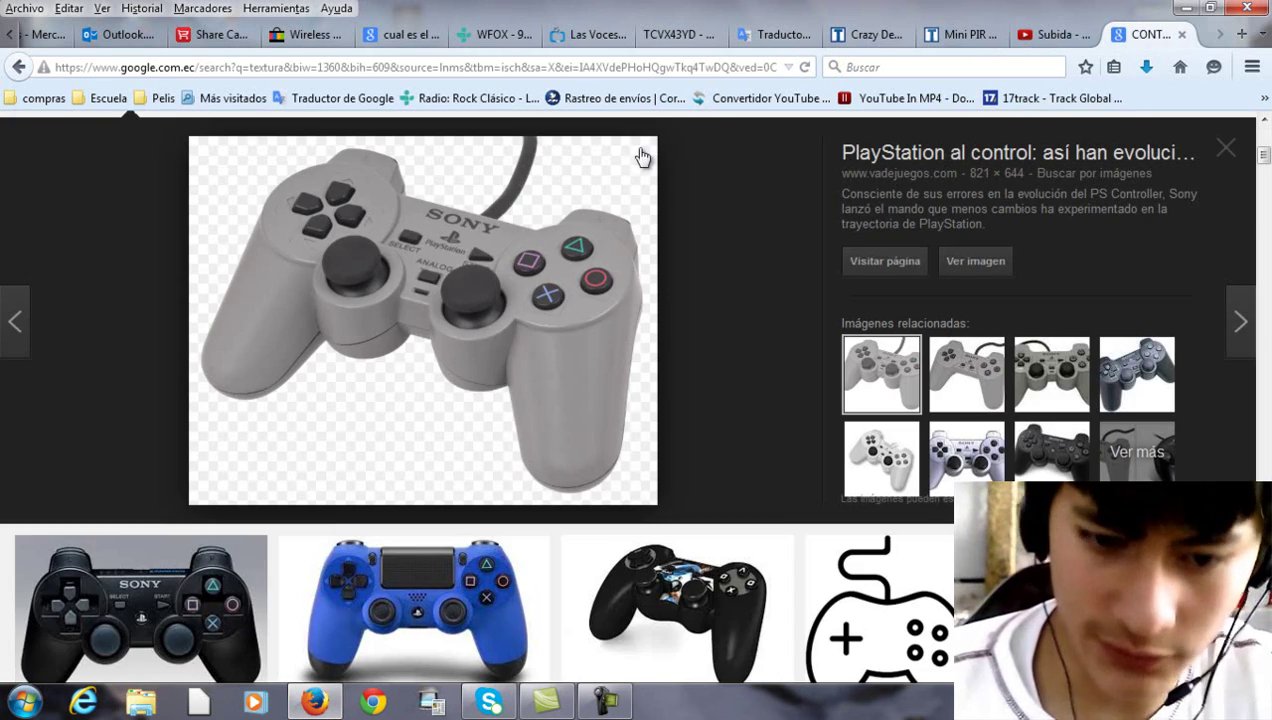
pyautogui.scroll(5, 514, 239)
pyautogui.moveTo(352, 142); pyautogui.dragTo(38, 145)
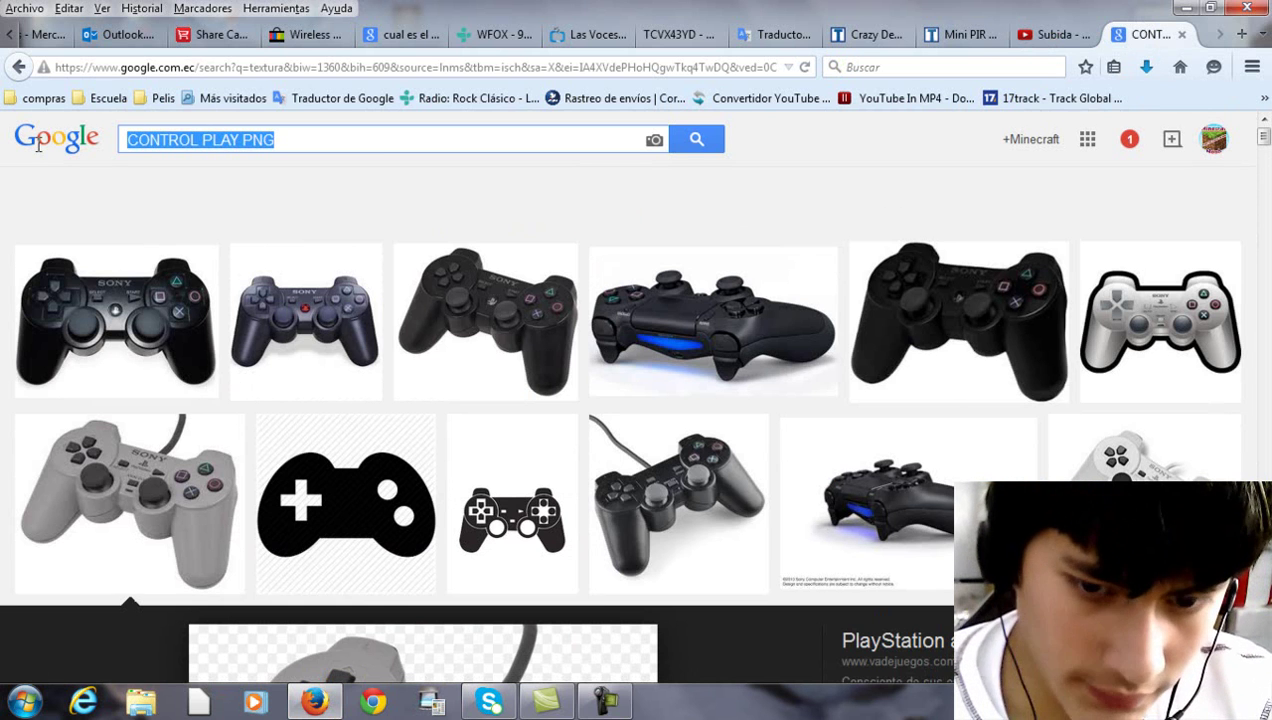
pyautogui.write('imagernes')
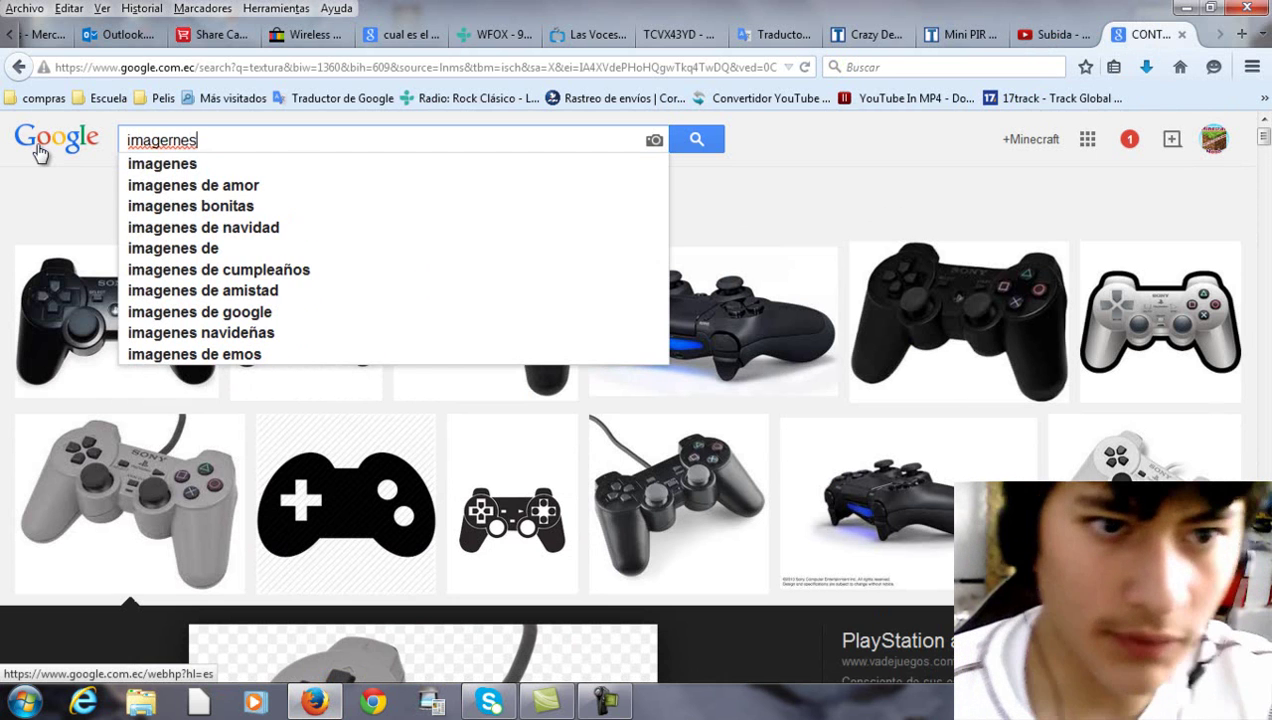
pyautogui.click(200, 165)
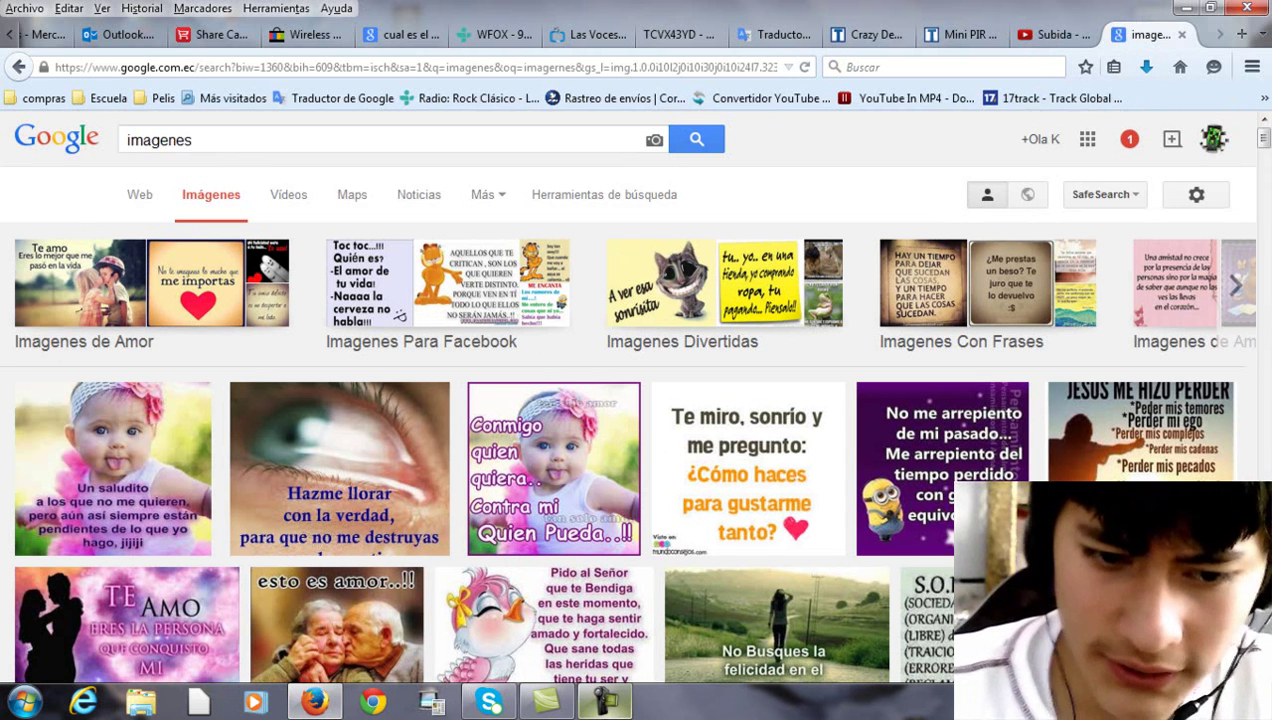
# Step: Switch to Camtasia Studio, start importing media and open the TUTORIAL folder on the desktop
pyautogui.click(607, 705)
pyautogui.press('super+d')
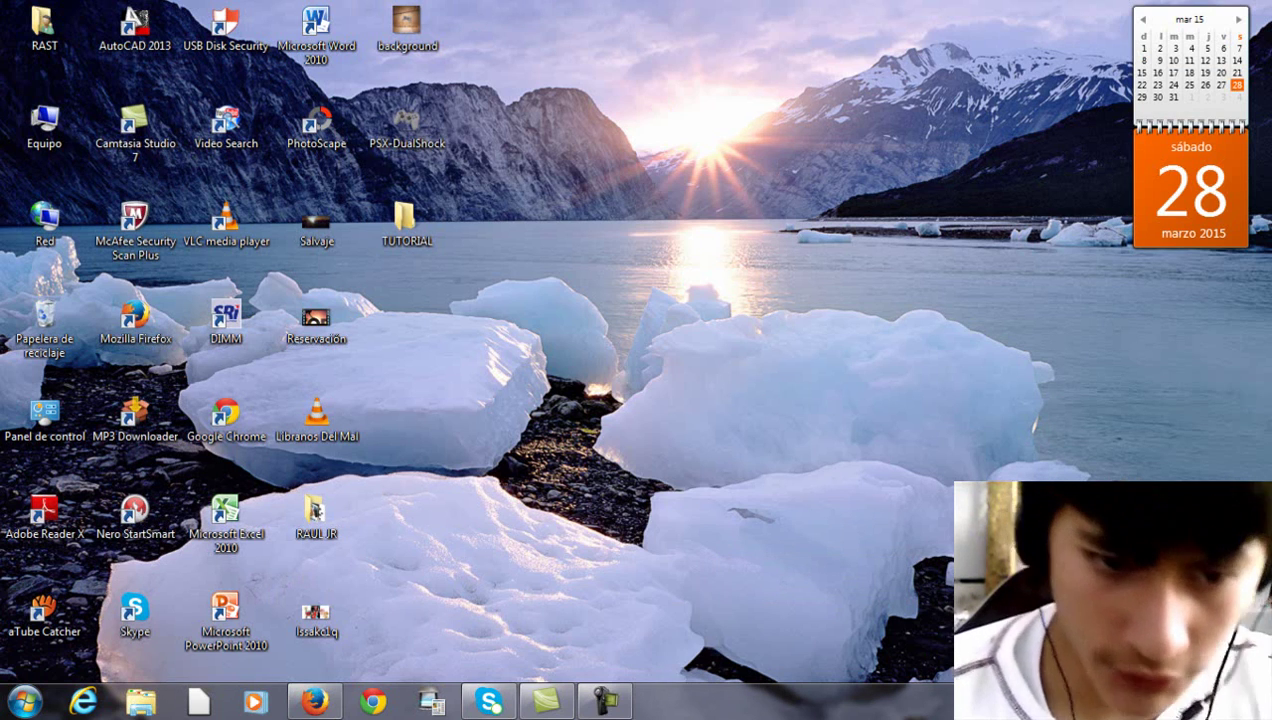
pyautogui.click(546, 700)
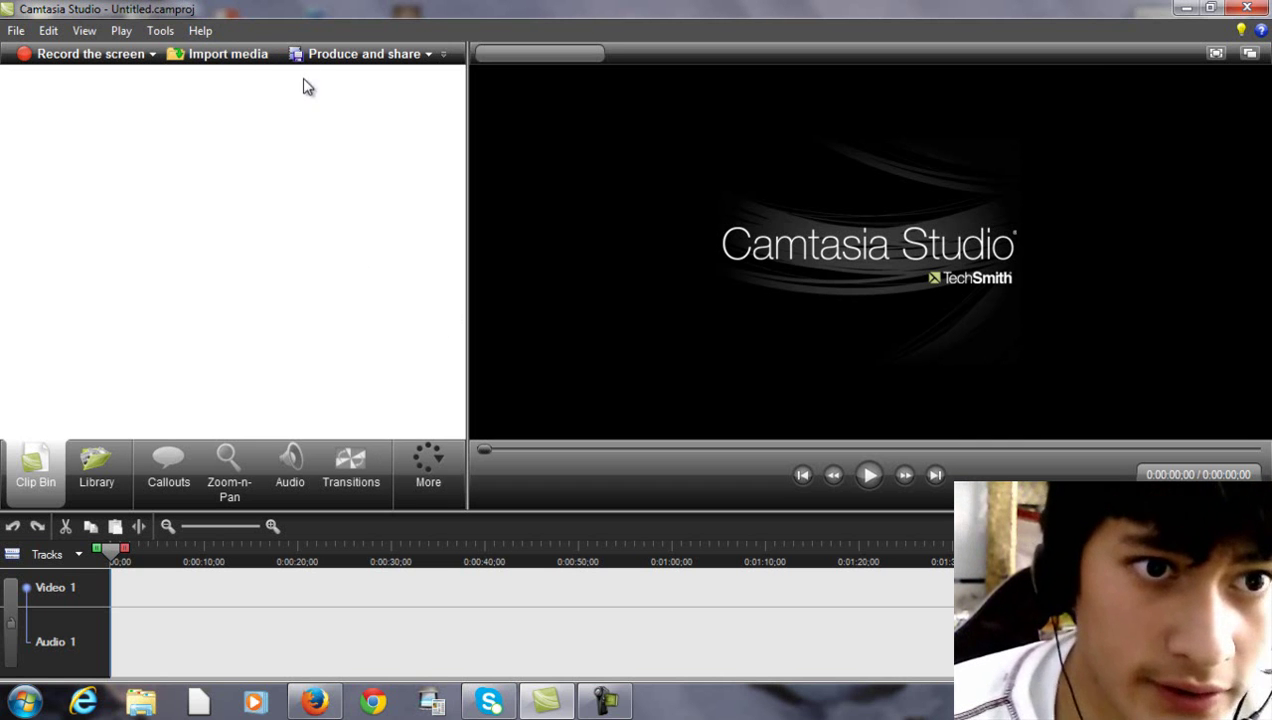
pyautogui.click(238, 55)
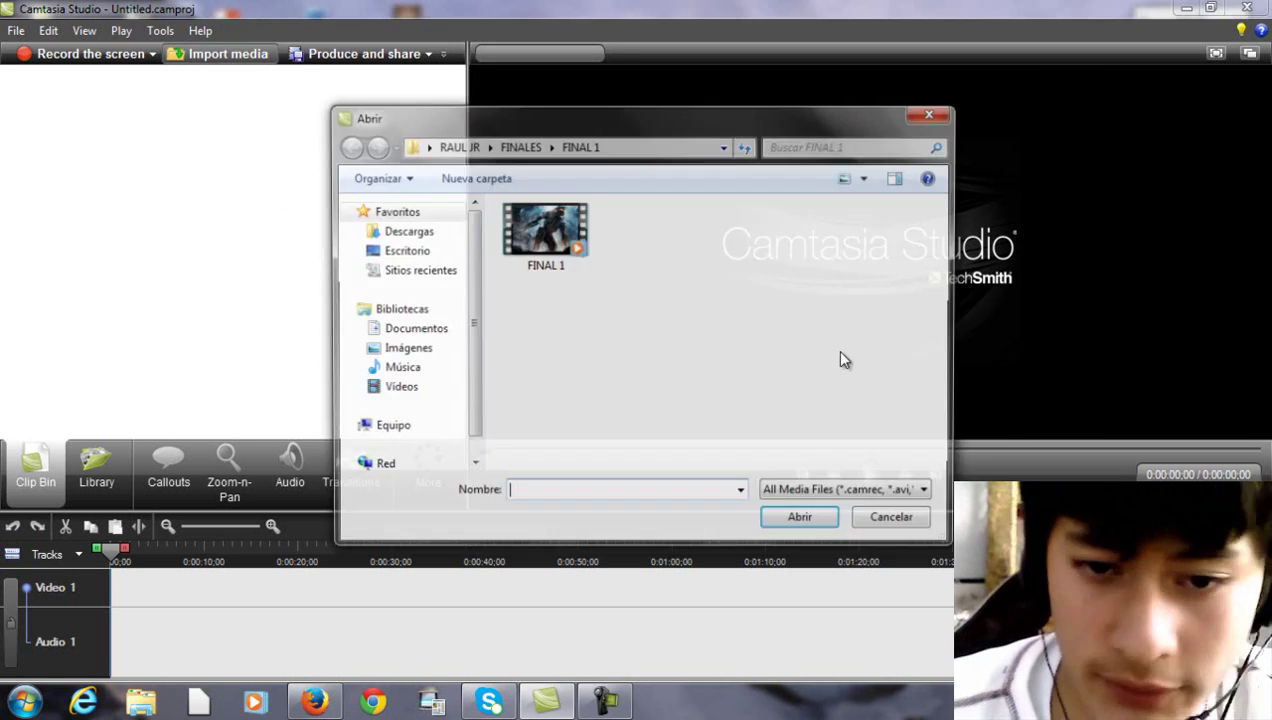
pyautogui.click(402, 250)
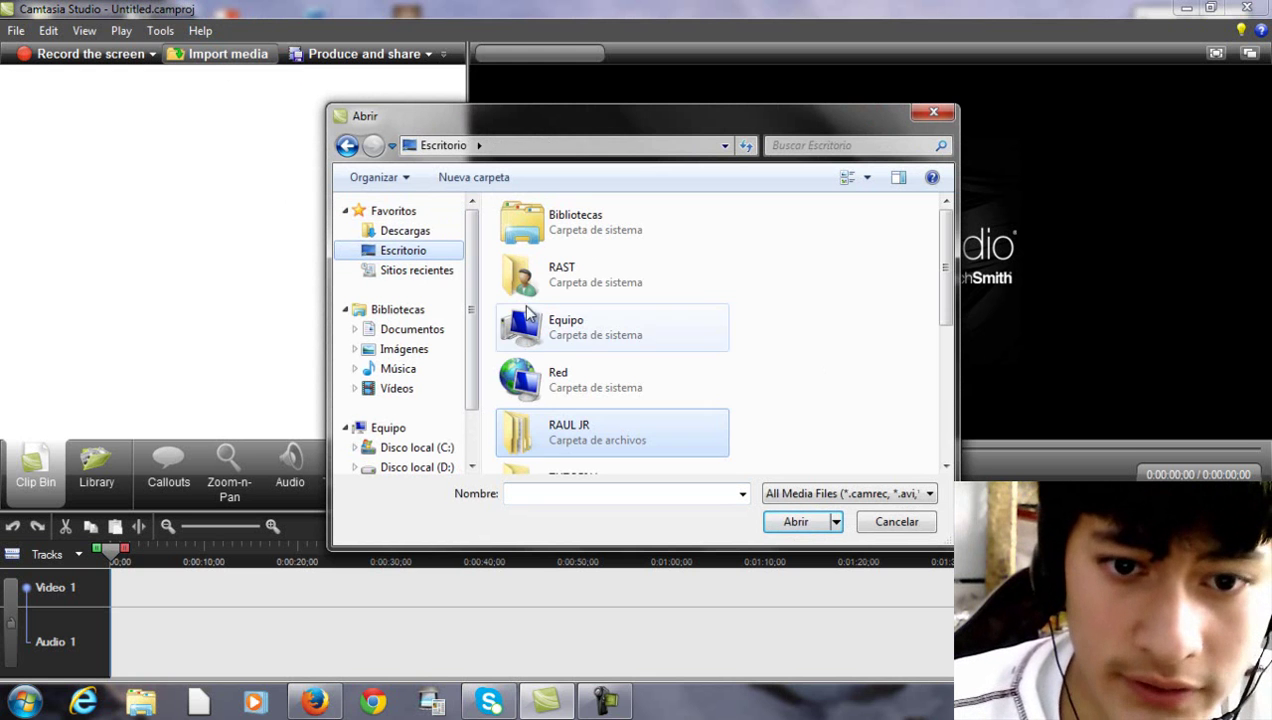
pyautogui.moveTo(942, 285); pyautogui.dragTo(950, 346)
pyautogui.doubleClick(712, 320)
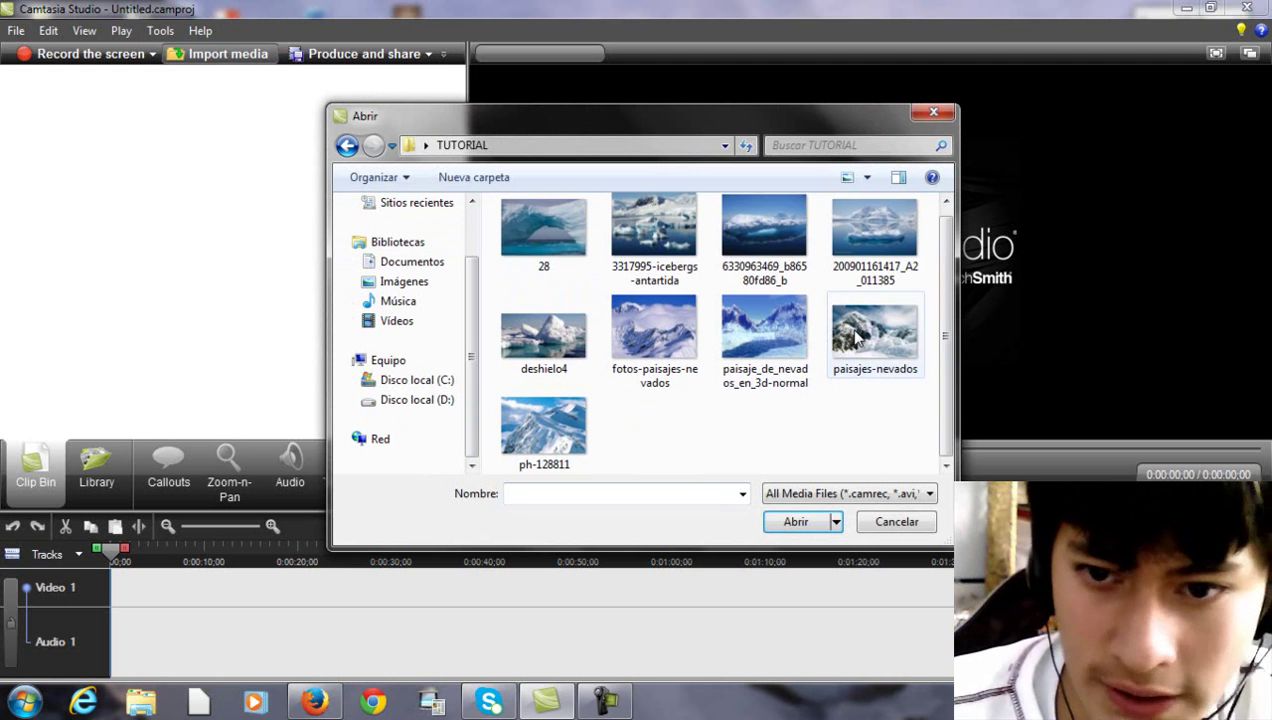
pyautogui.click(352, 146)
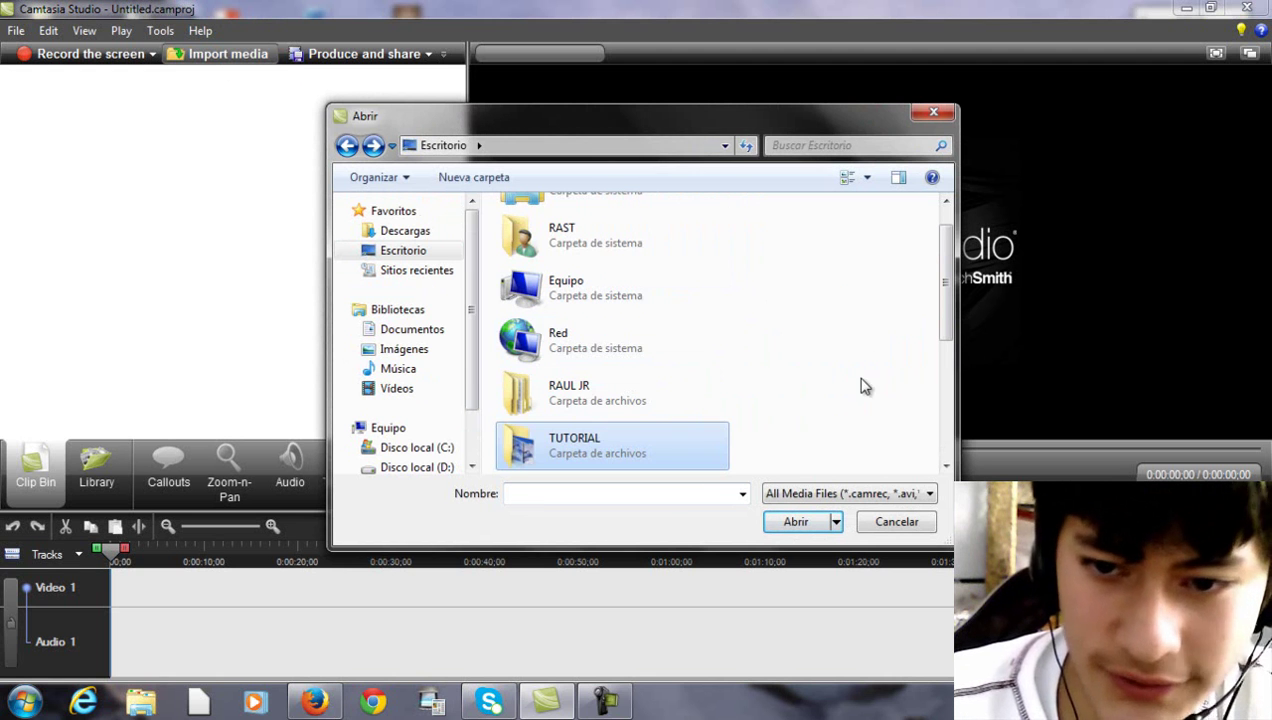
pyautogui.click(563, 456)
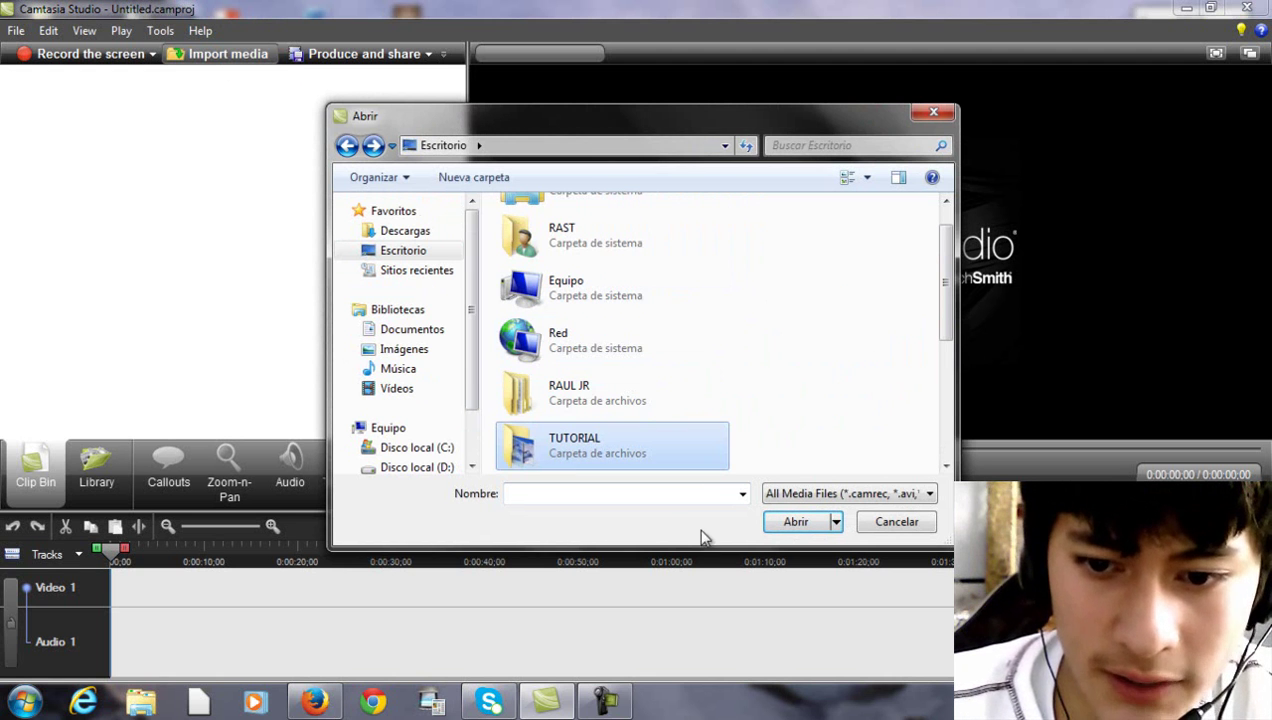
pyautogui.doubleClick(696, 445)
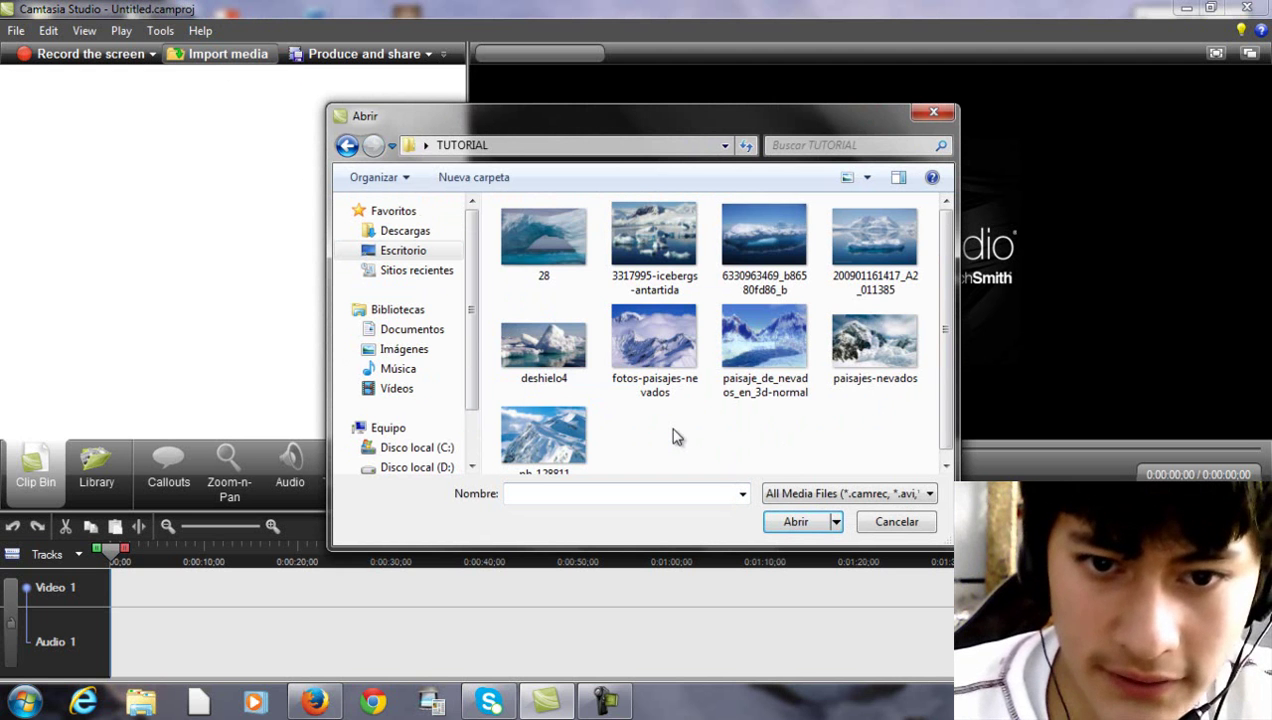
pyautogui.scroll(-1, 648, 418)
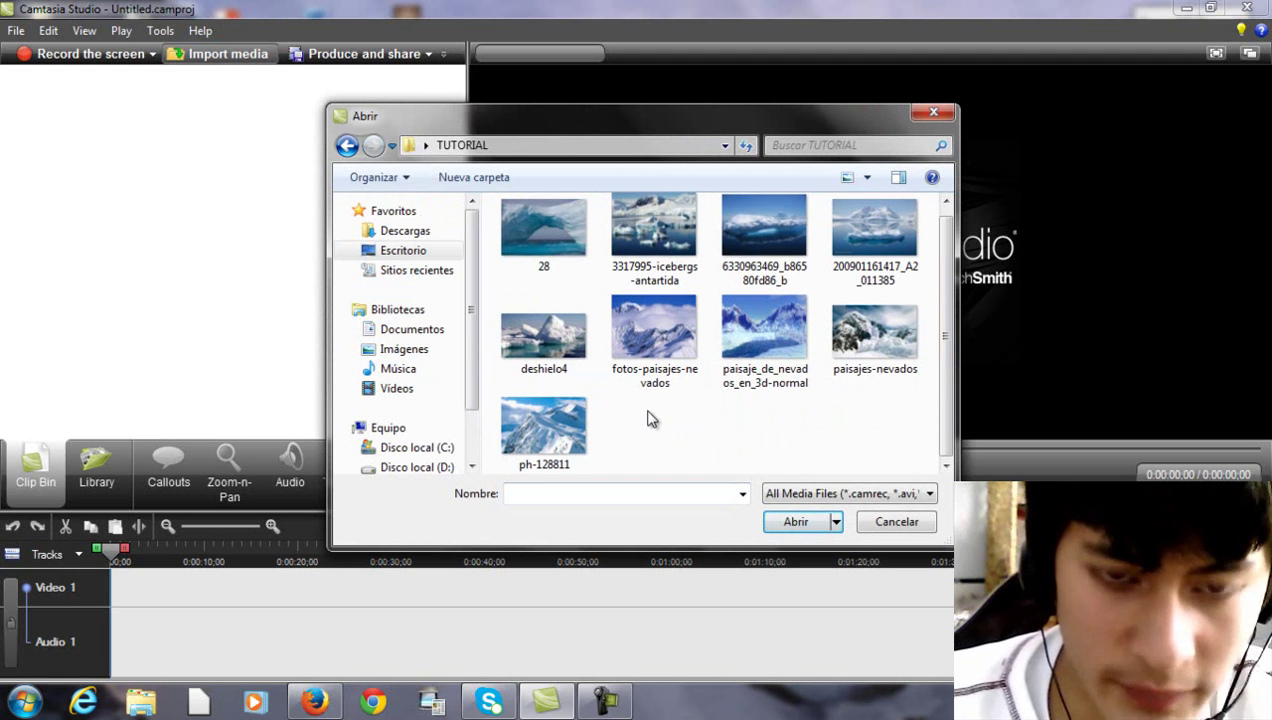
pyautogui.click(568, 250)
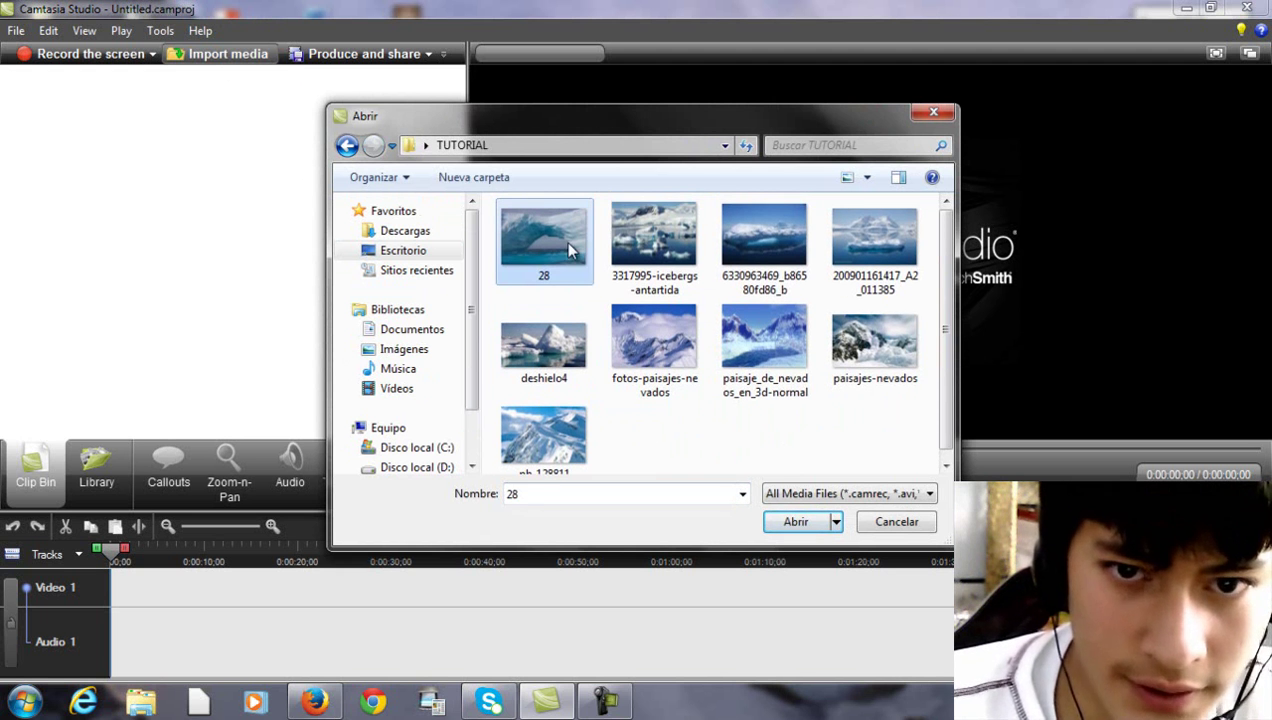
pyautogui.keyDown('shift'); pyautogui.click(572, 462); pyautogui.keyUp('shift')
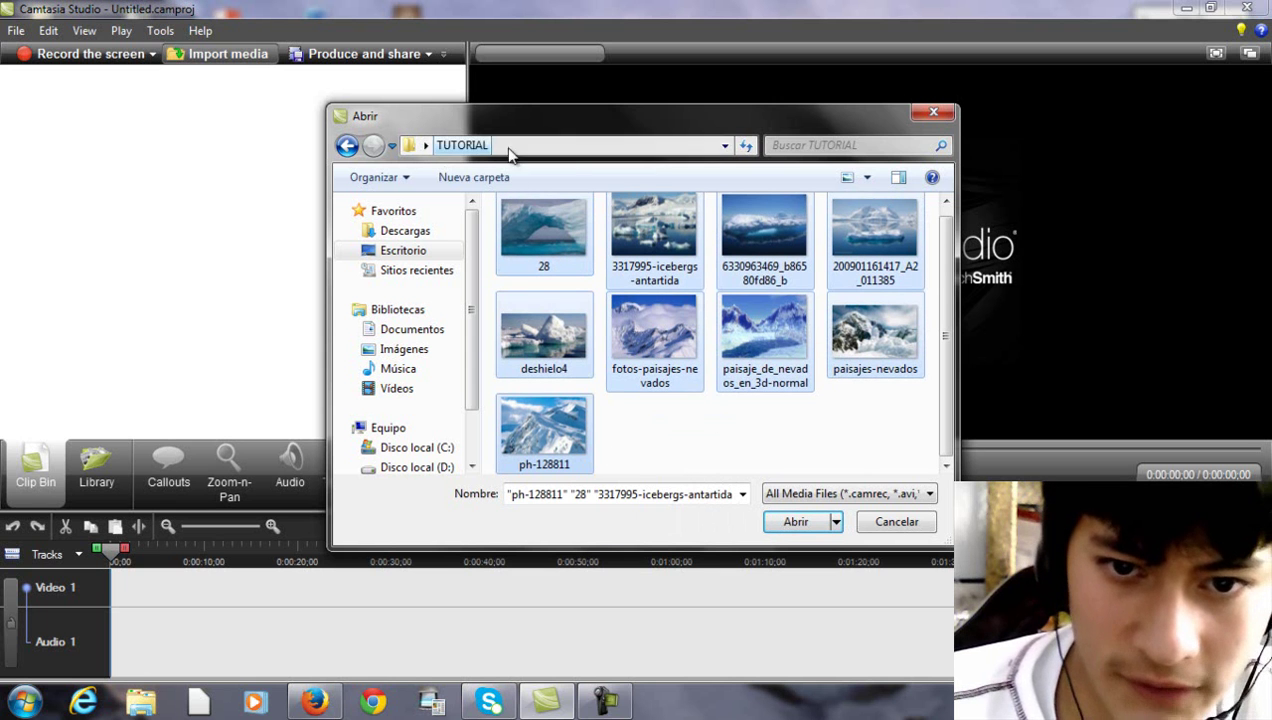
pyautogui.click(670, 430)
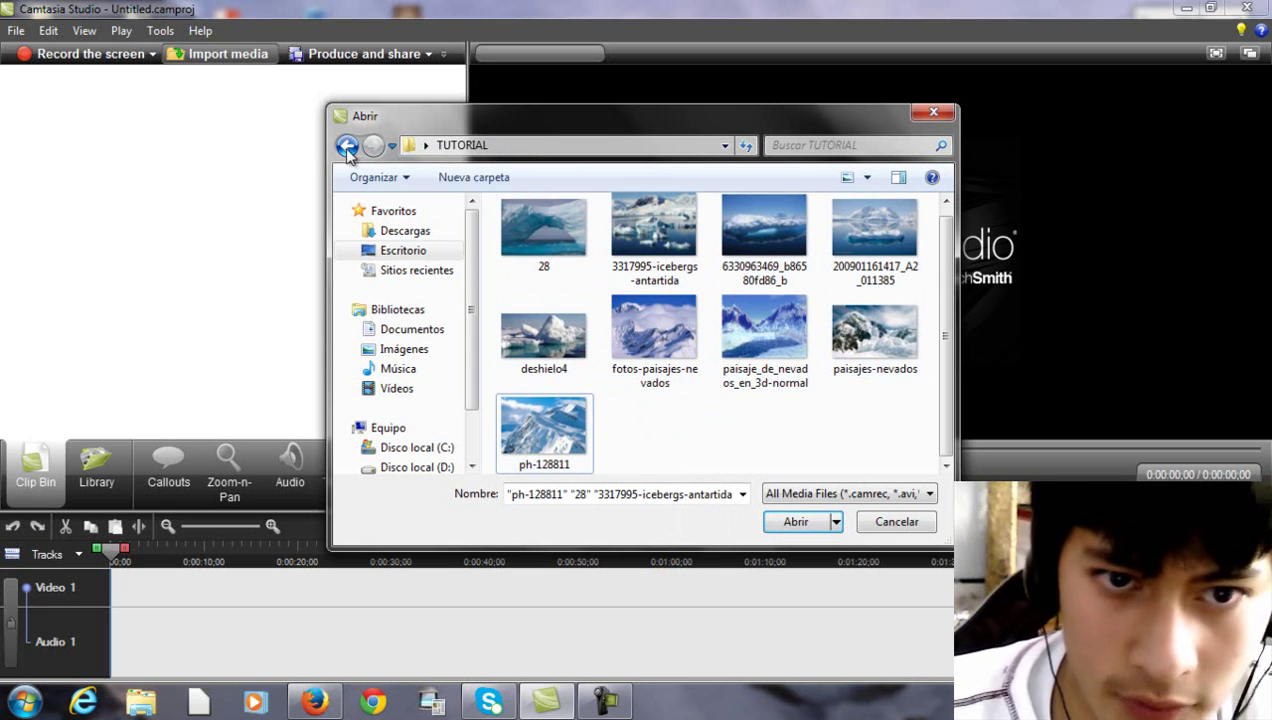
pyautogui.click(347, 147)
pyautogui.click(797, 521)
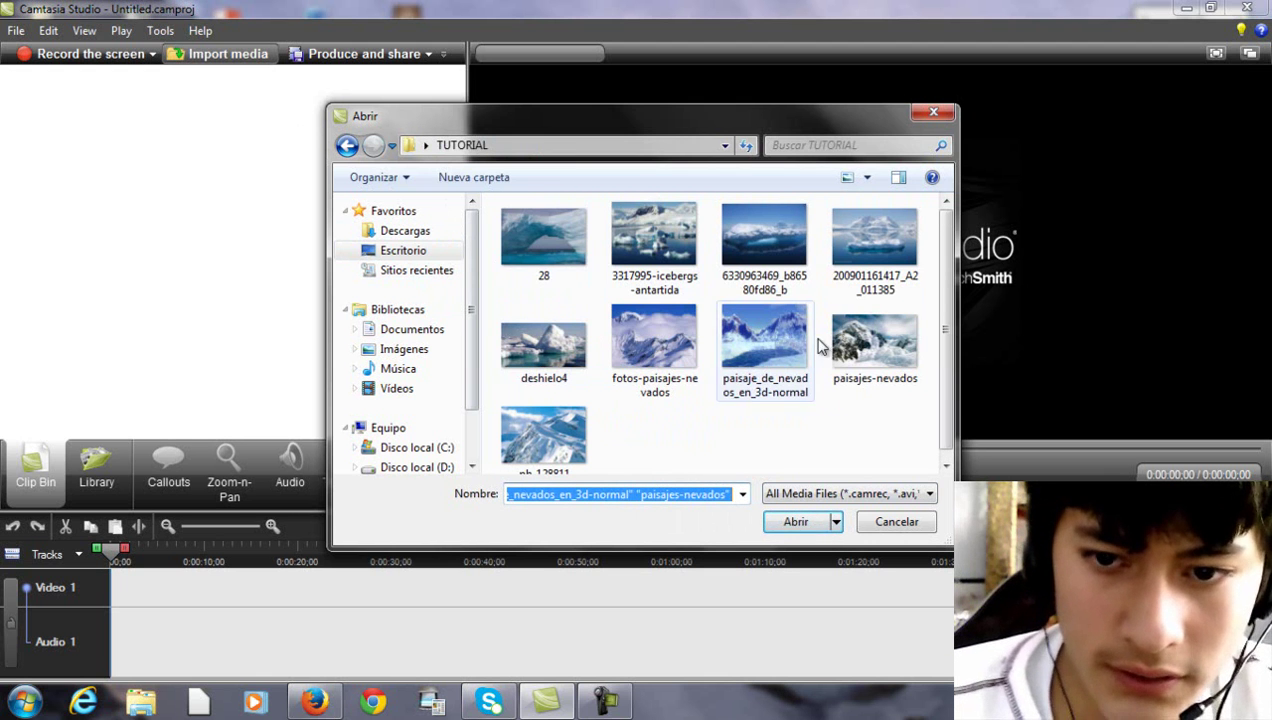
# Step: Import all the images in the TUTORIAL folder into the Clip Bin
pyautogui.click(555, 239)
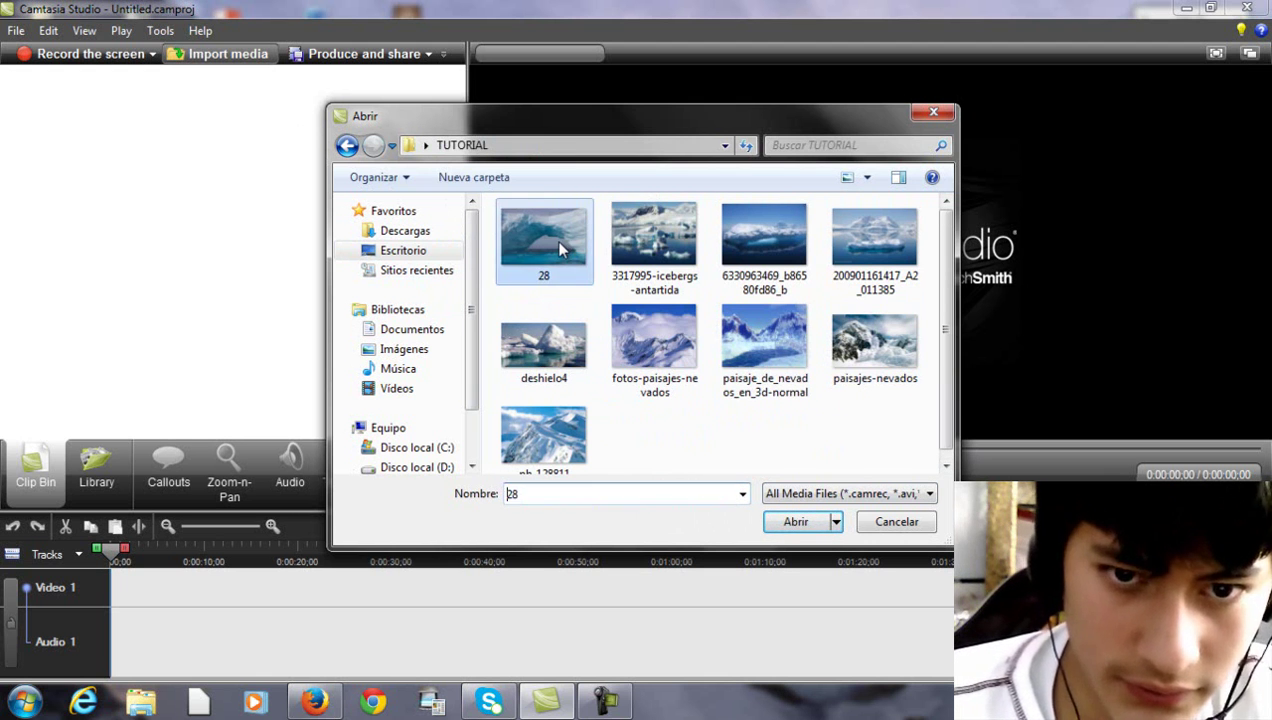
pyautogui.hotkey('ctrl', 'a')
pyautogui.click(797, 521)
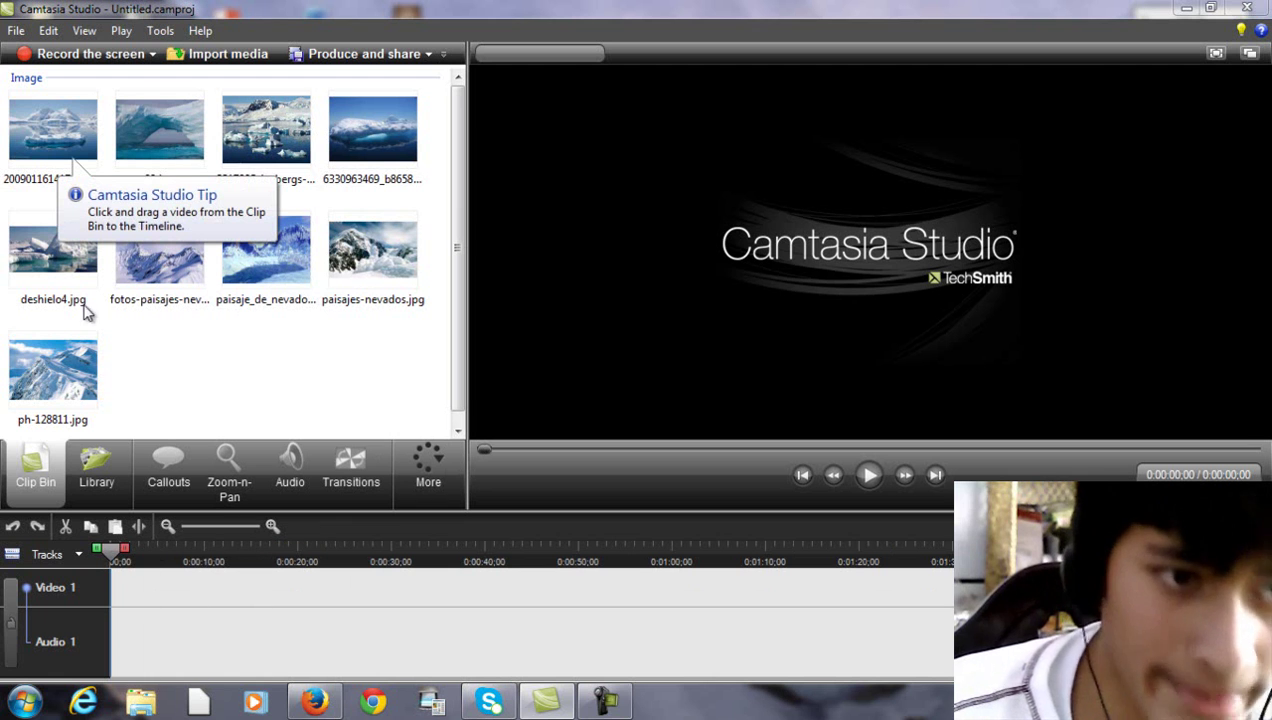
pyautogui.click(28, 131)
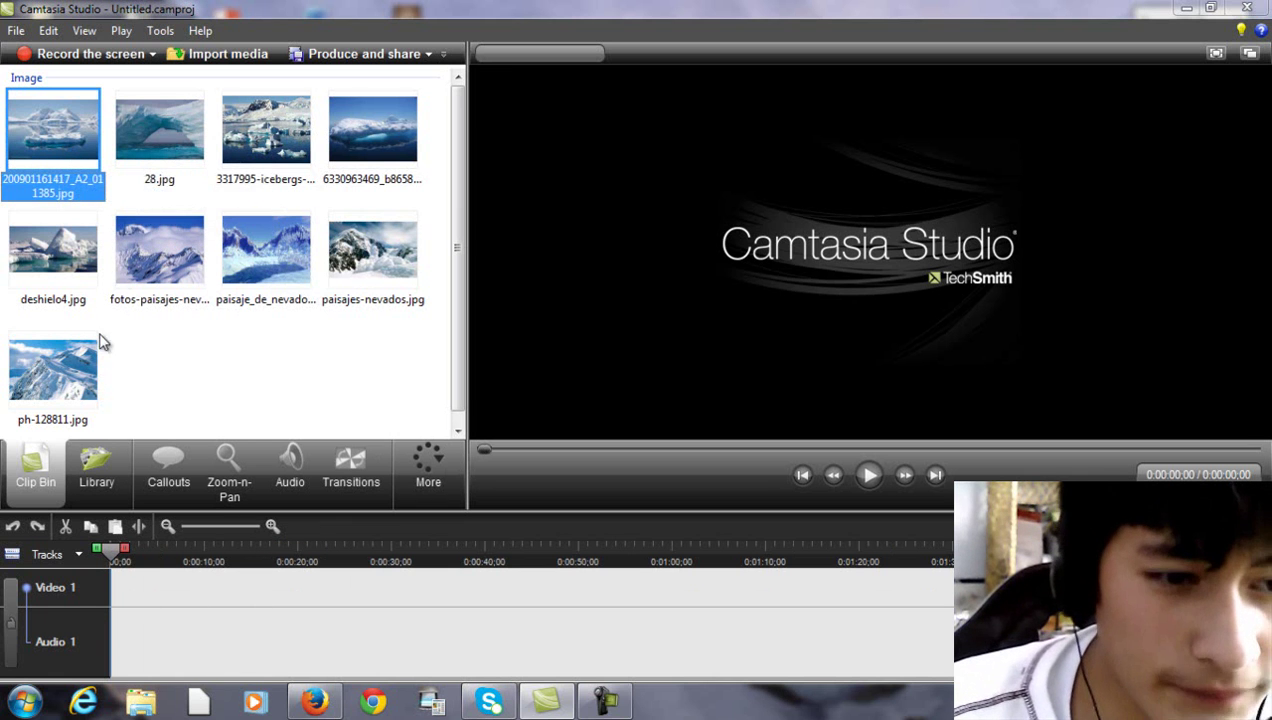
pyautogui.keyDown('shift'); pyautogui.click(90, 380); pyautogui.keyUp('shift')
pyautogui.moveTo(85, 346); pyautogui.dragTo(210, 600)
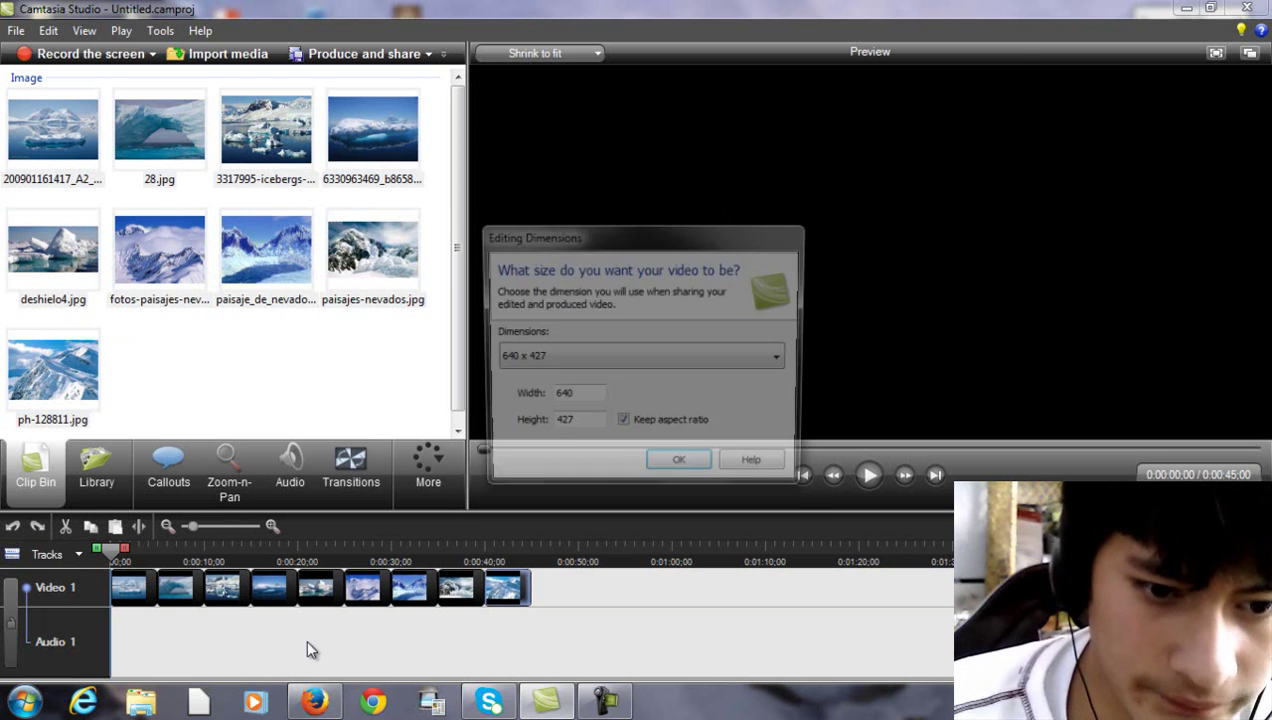
# Step: Set the video editing dimensions to 1280 x 722 with the aspect ratio unlocked
pyautogui.click(590, 399)
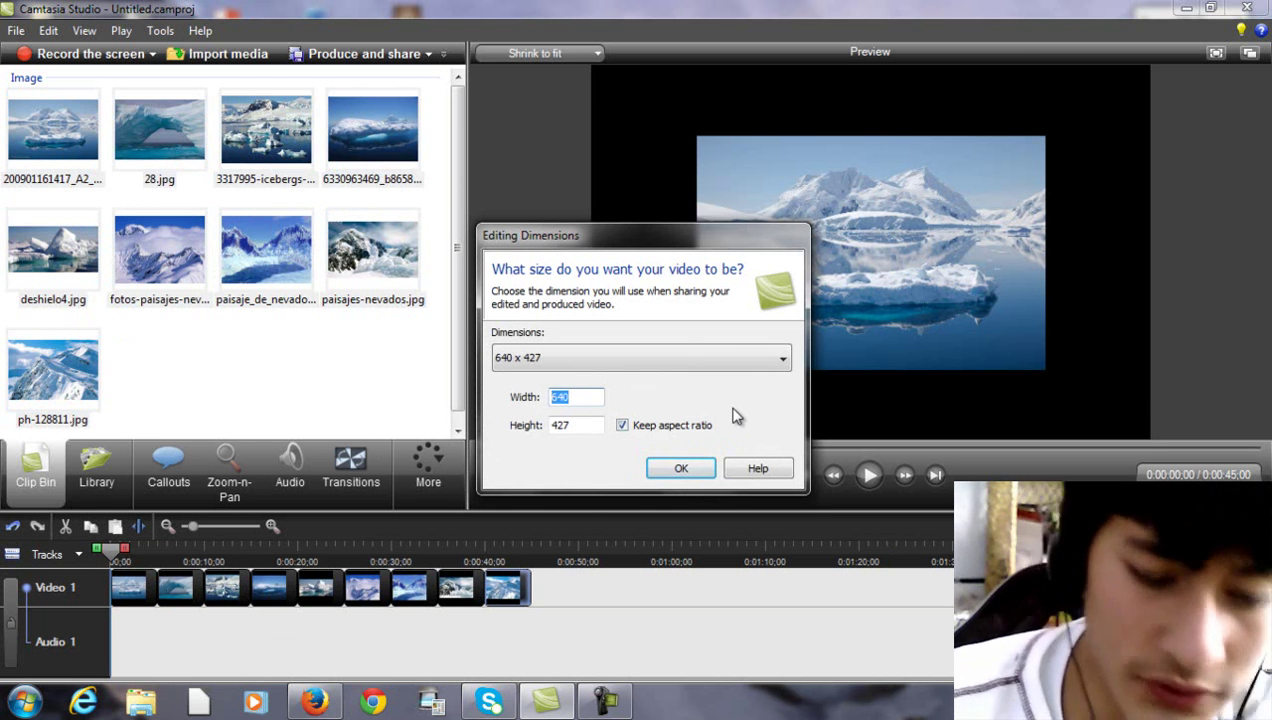
pyautogui.write('1280')
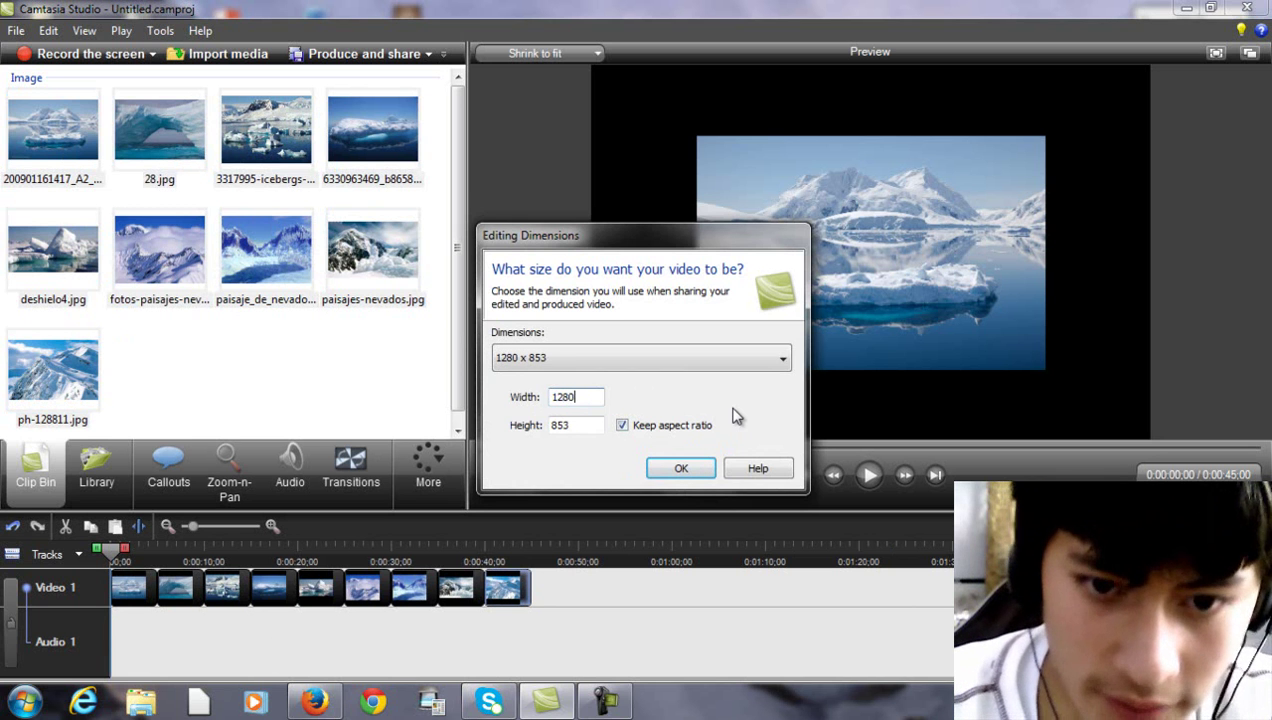
pyautogui.click(622, 425)
pyautogui.click(588, 427)
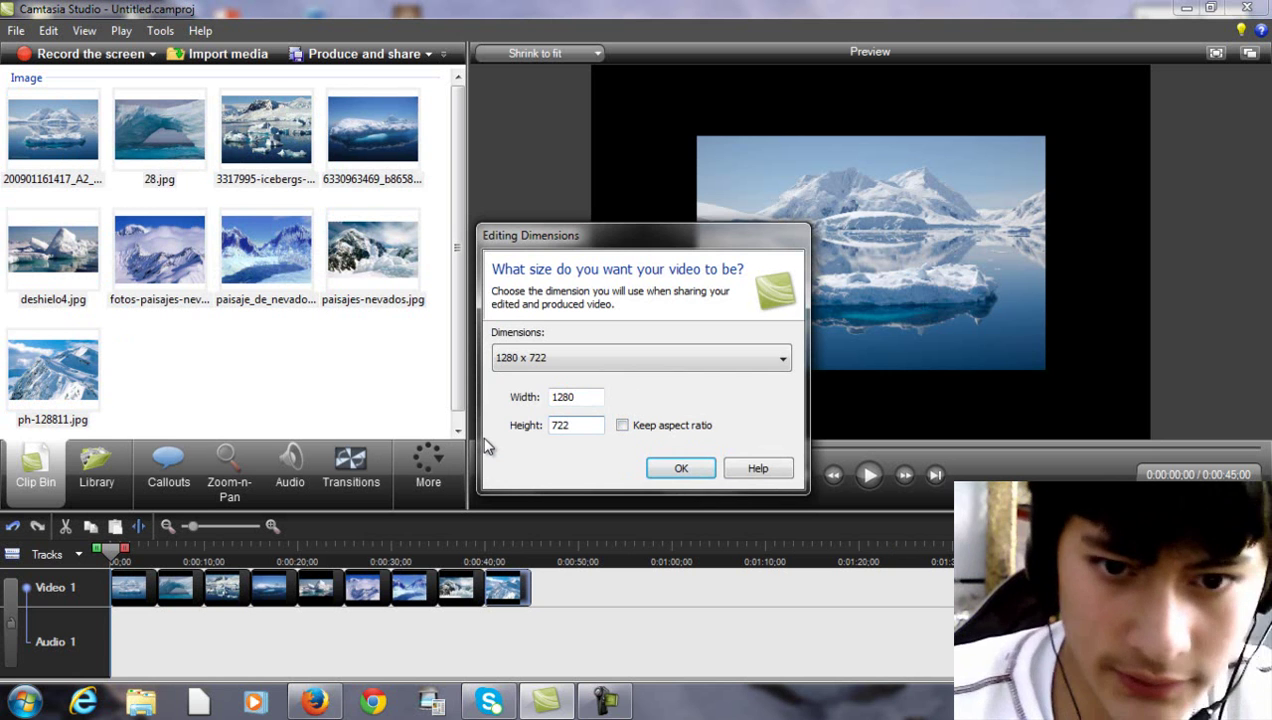
pyautogui.click(681, 468)
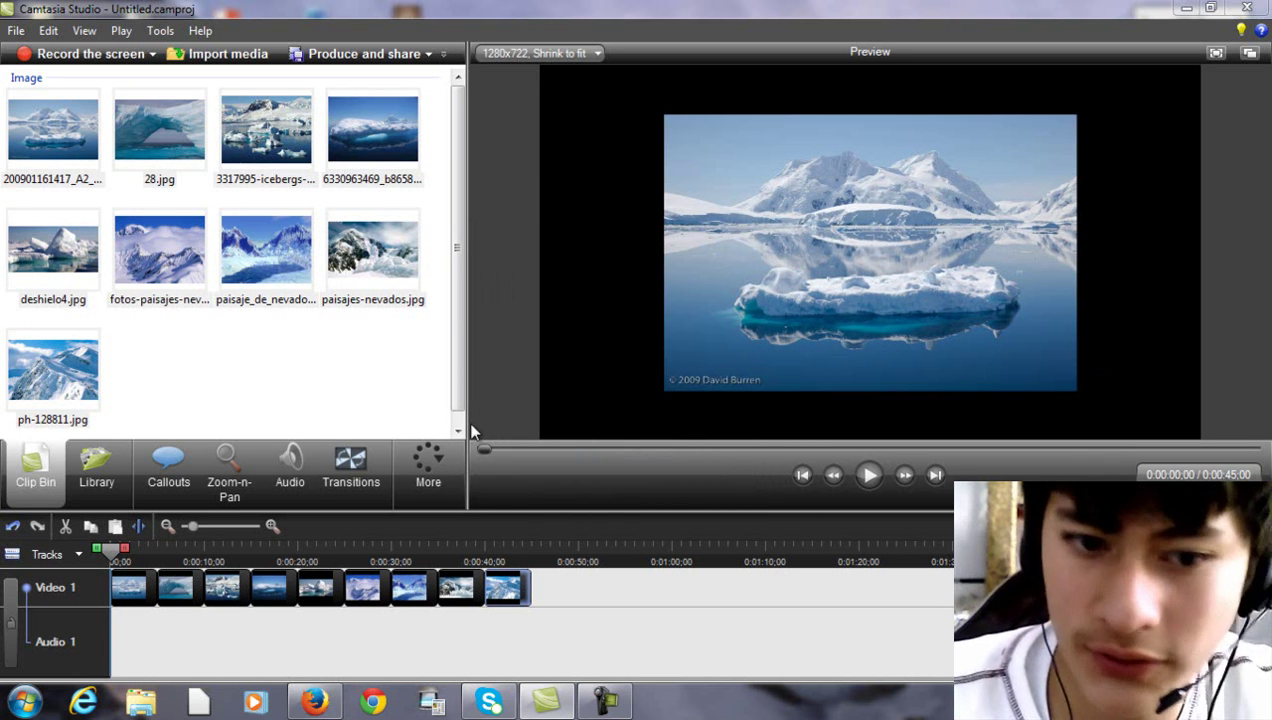
# Step: Snap the first image's Zoom-n-Pan frame to the video edges so the picture fills the frame
pyautogui.click(245, 470)
pyautogui.rightClick(212, 226)
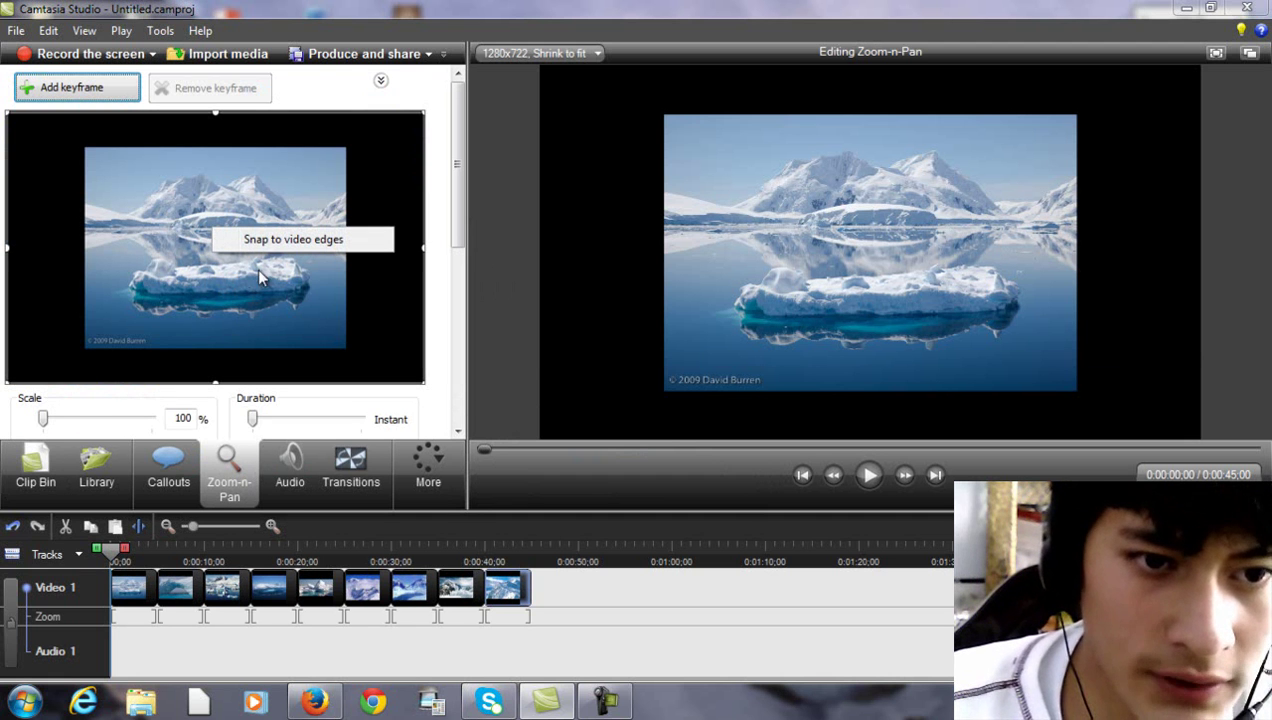
pyautogui.click(285, 239)
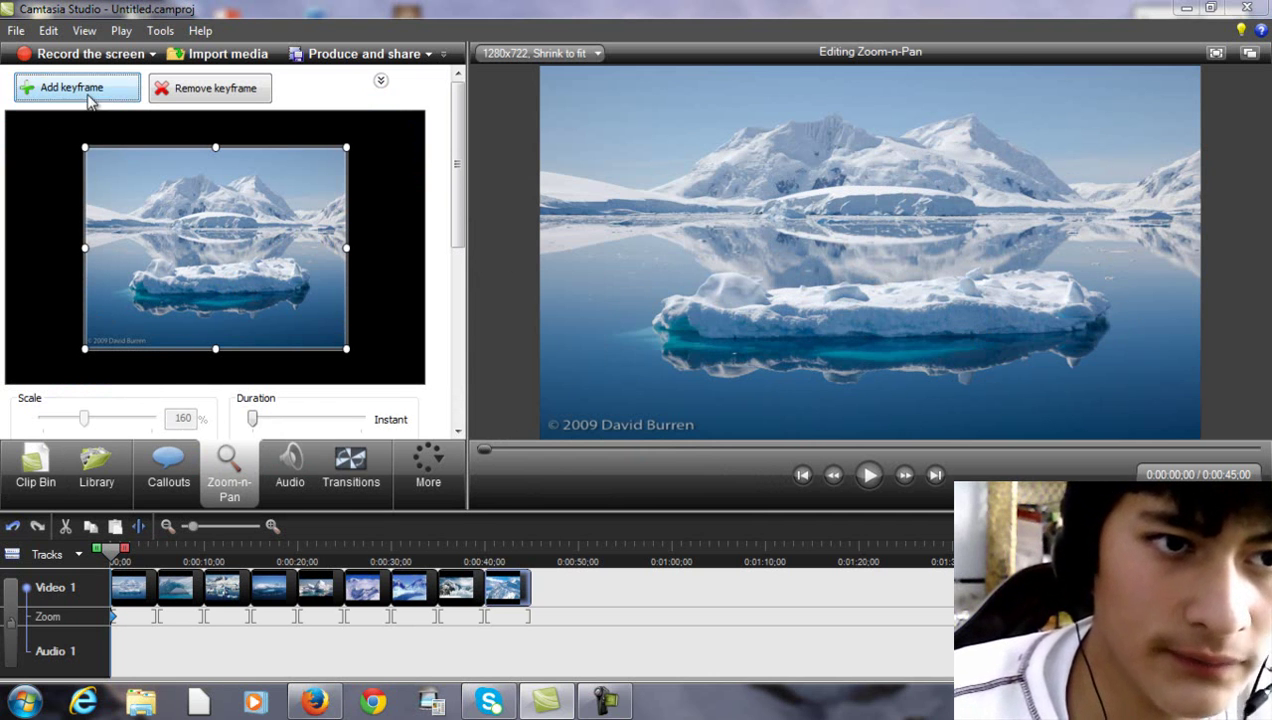
pyautogui.click(166, 463)
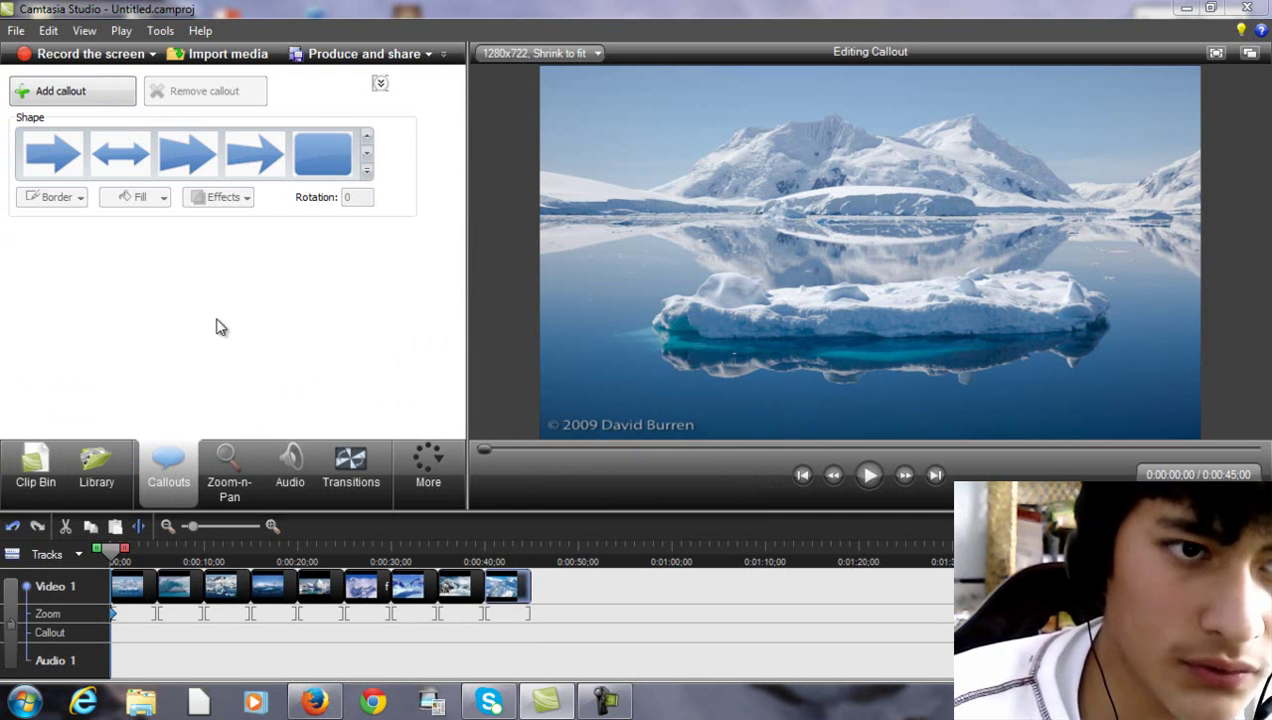
pyautogui.click(218, 53)
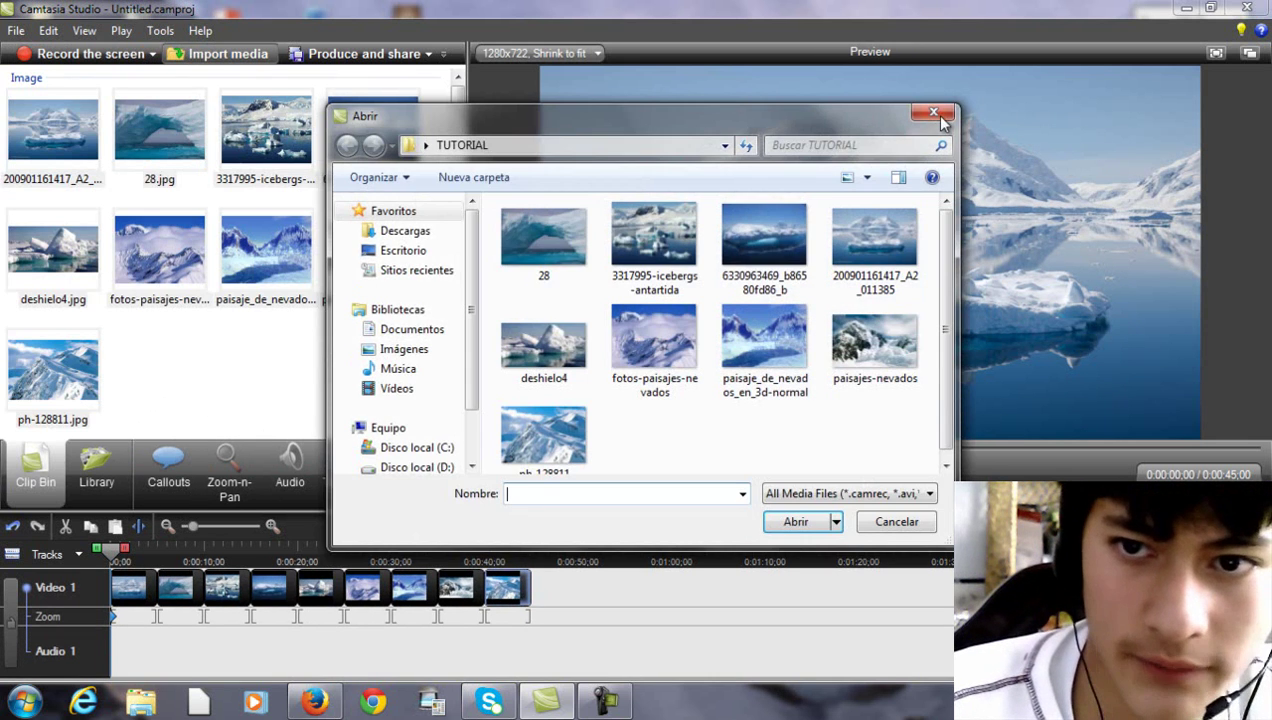
pyautogui.click(952, 115)
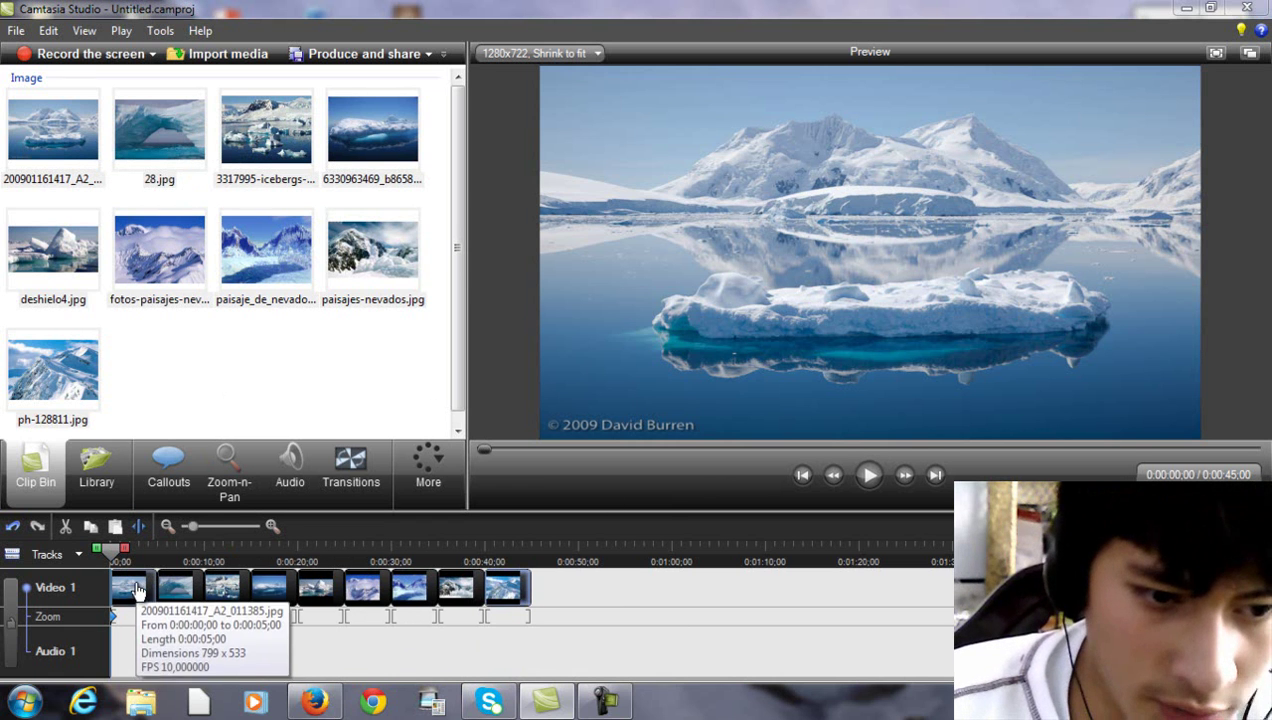
# Step: Try setting the first timeline image's duration to 10 seconds
pyautogui.moveTo(458, 594); pyautogui.dragTo(128, 590)
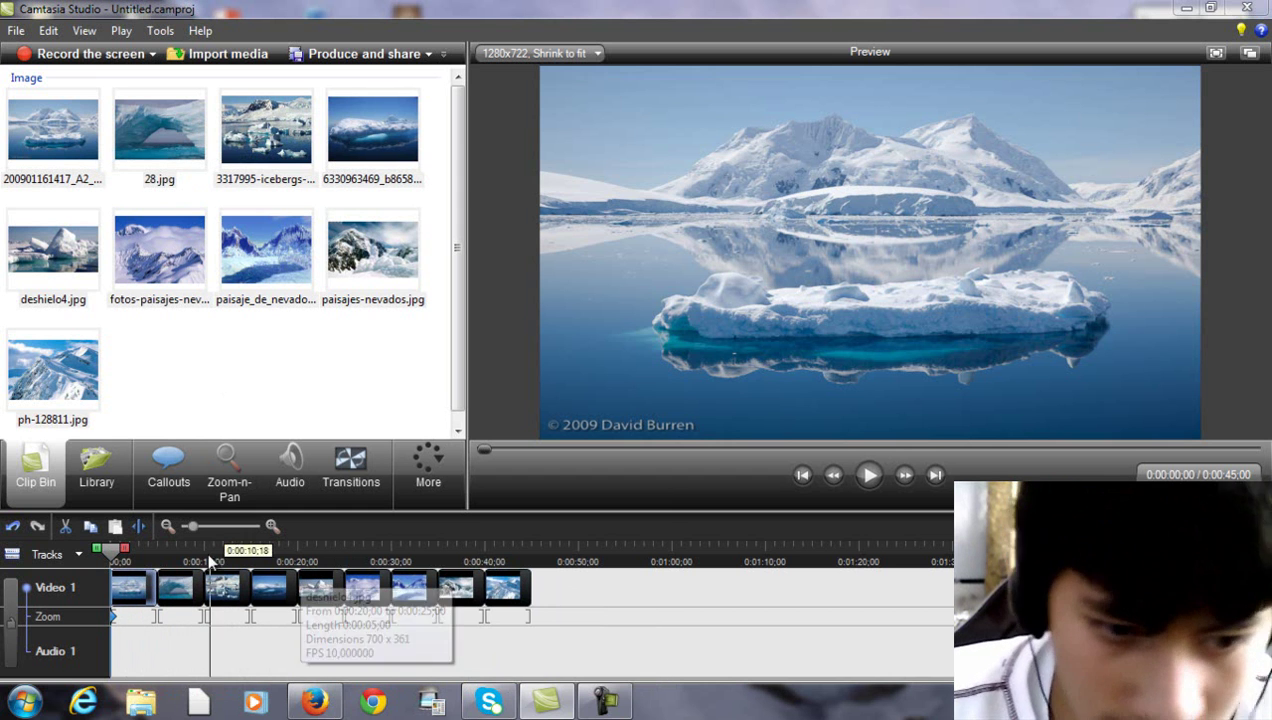
pyautogui.rightClick(147, 585)
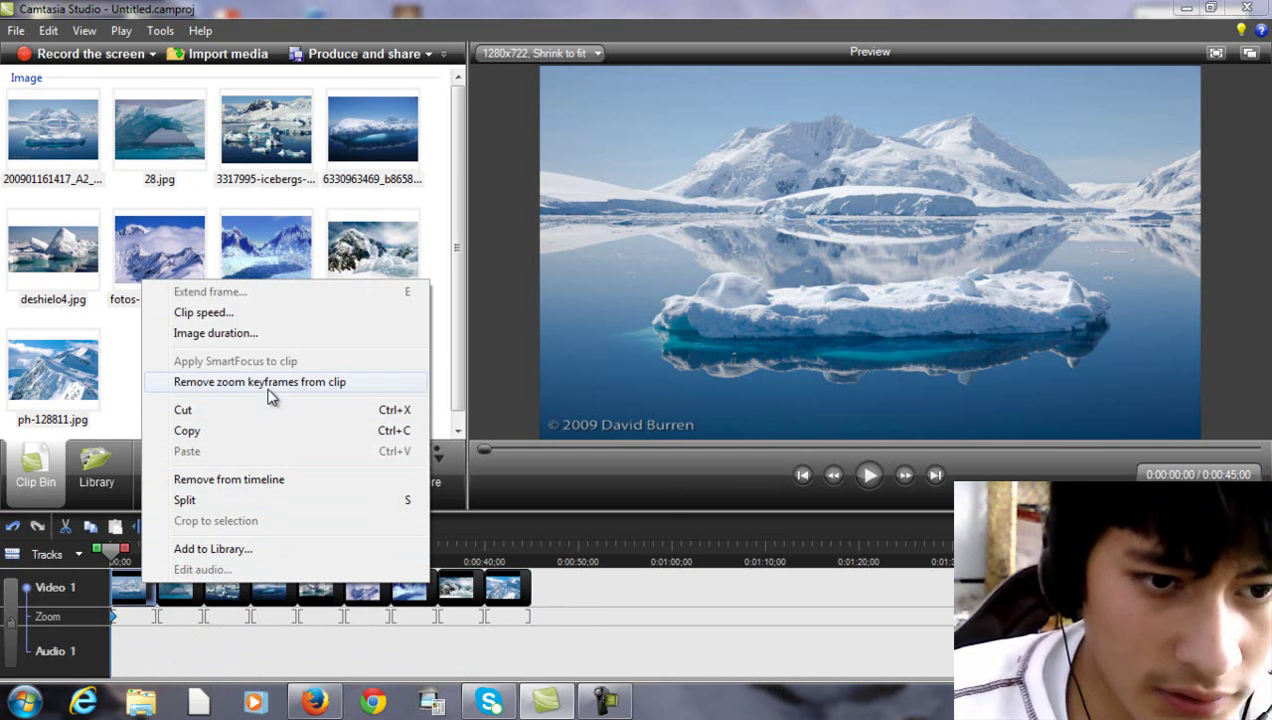
pyautogui.click(266, 333)
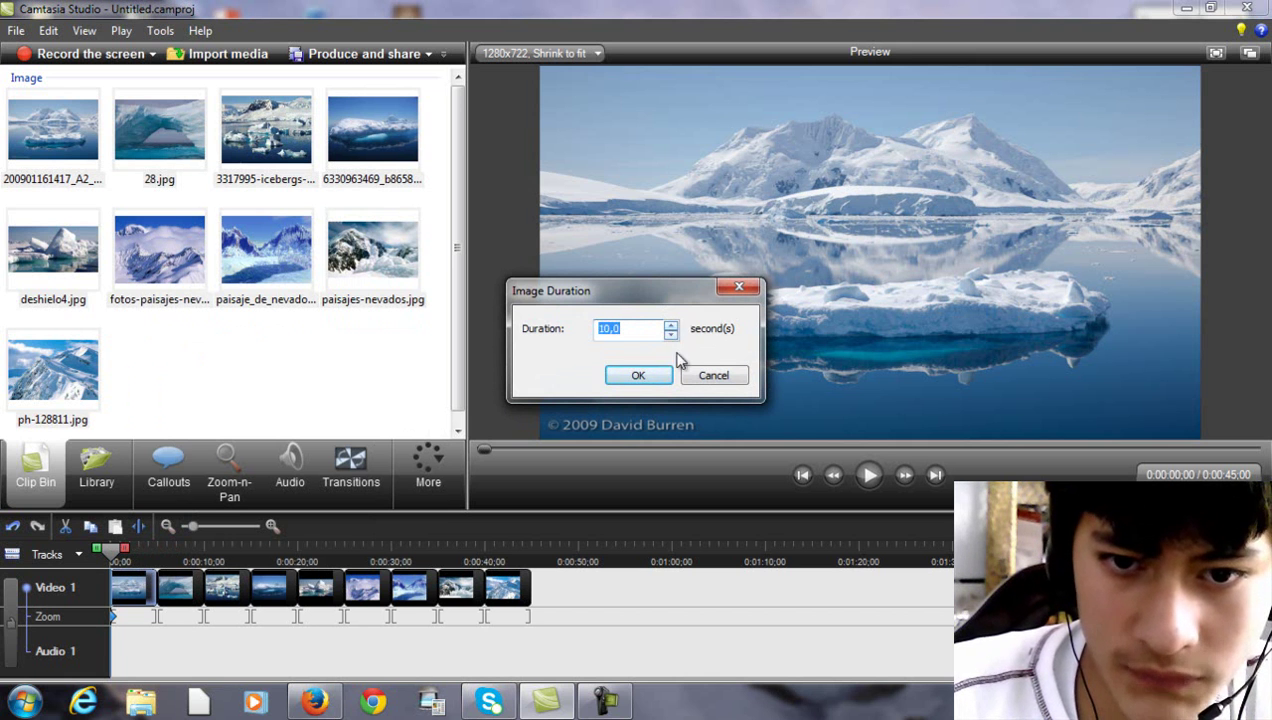
pyautogui.click(640, 375)
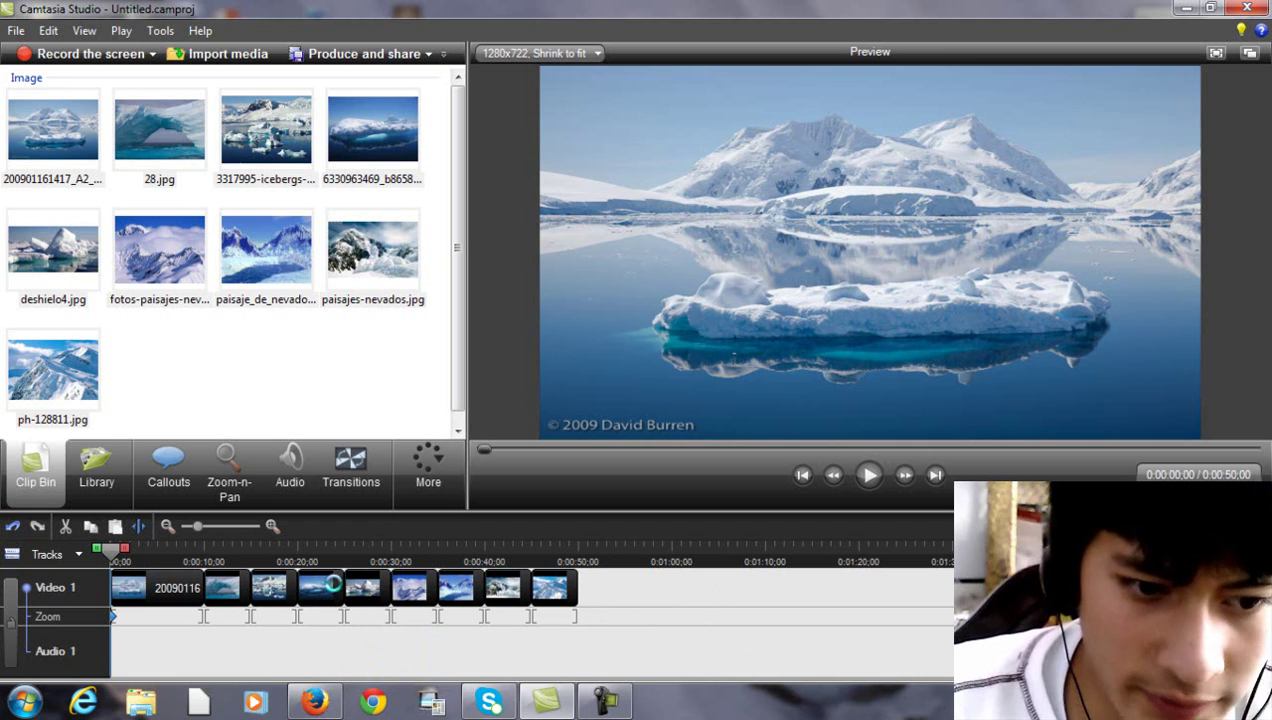
pyautogui.moveTo(412, 585); pyautogui.dragTo(258, 580)
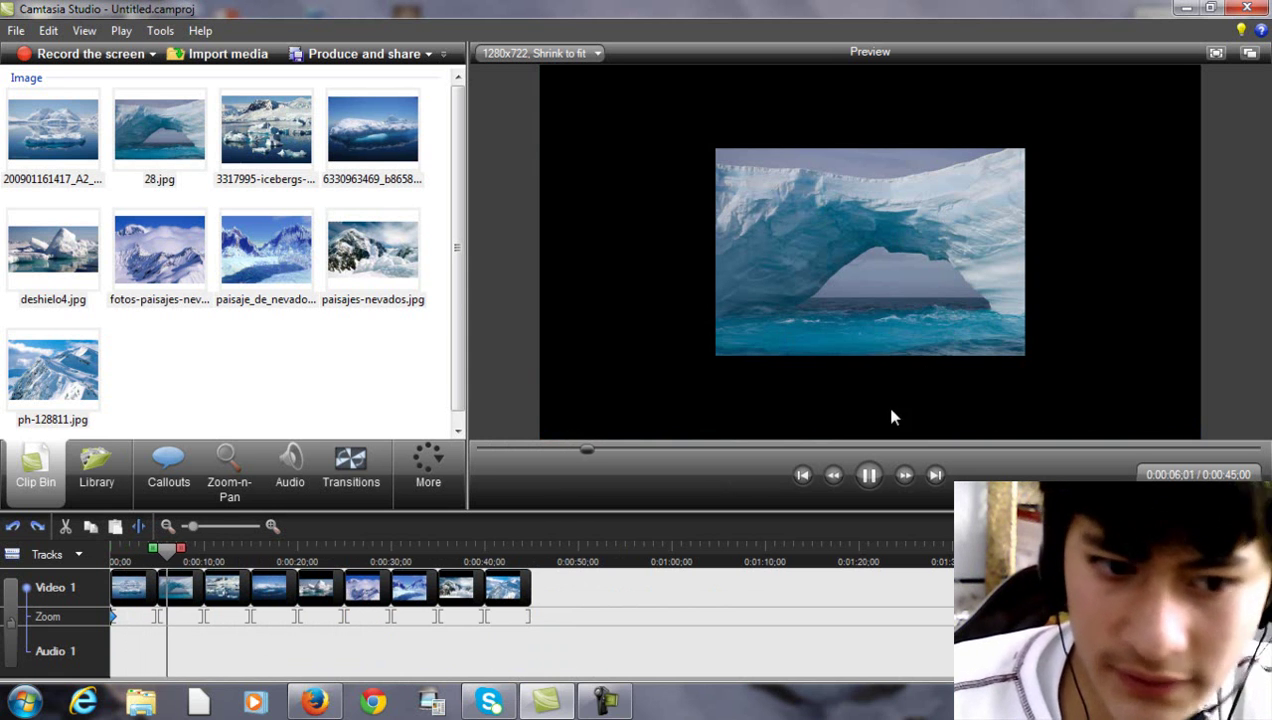
# Step: Pause the timeline playback on the second image, 28.jpg
pyautogui.click(868, 478)
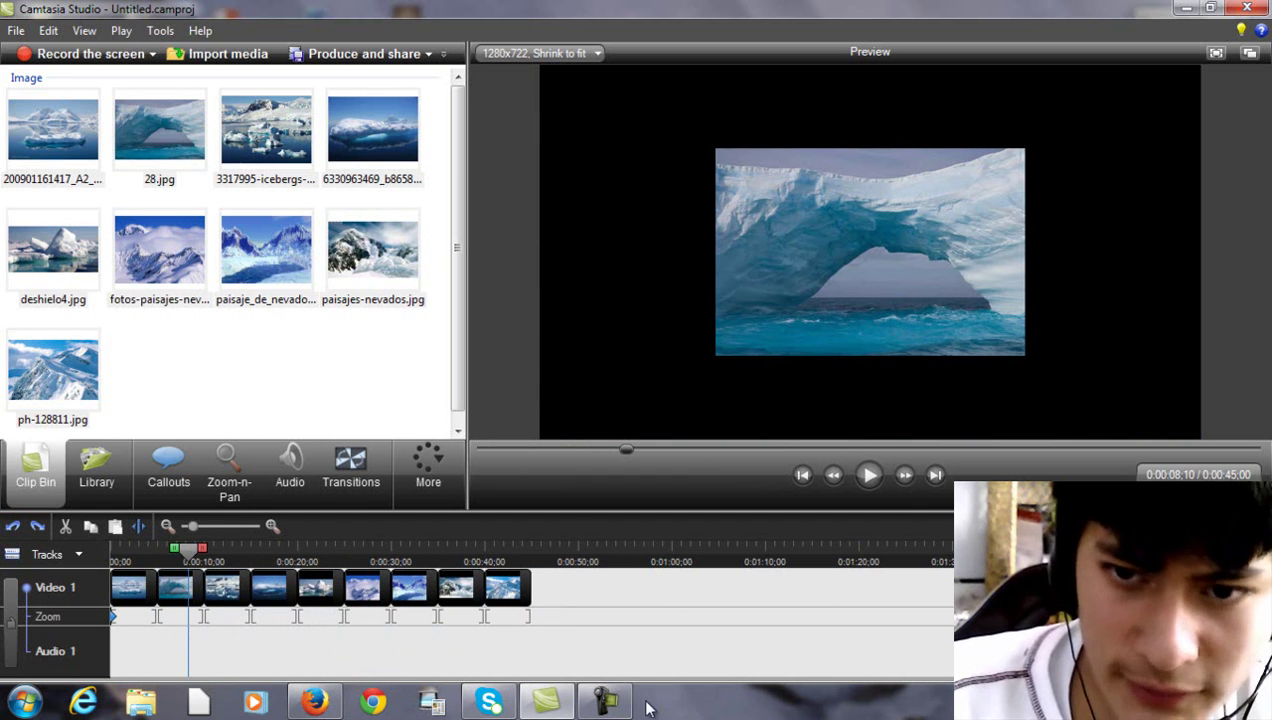
pyautogui.click(605, 702)
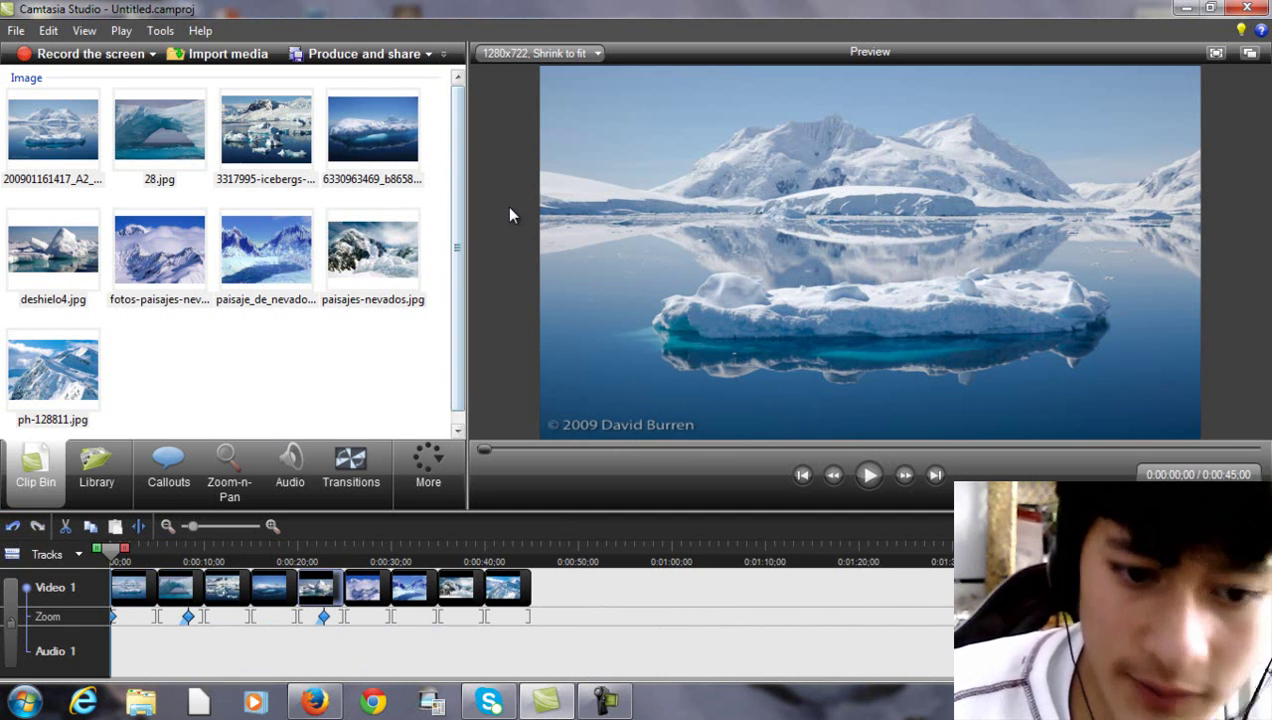
# Step: Add Blinds, Checkerboard and Cube rotate transitions, in that order, between the first four images
pyautogui.click(366, 459)
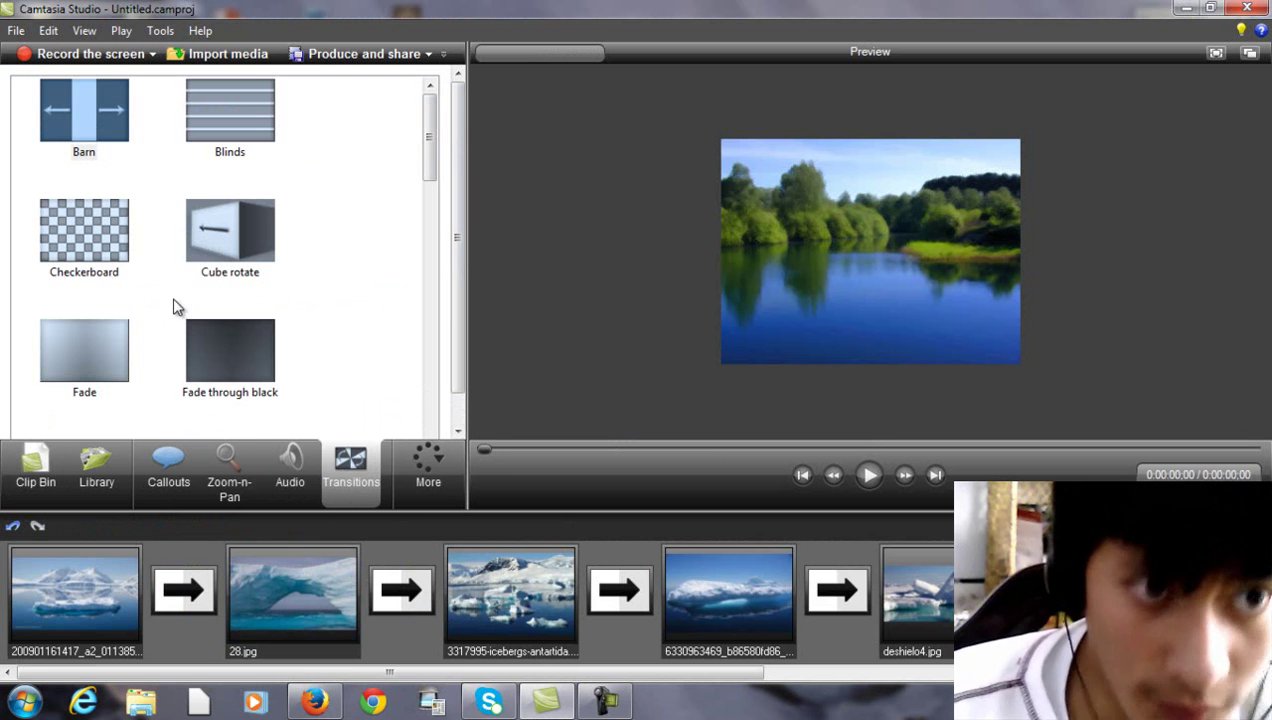
pyautogui.click(232, 137)
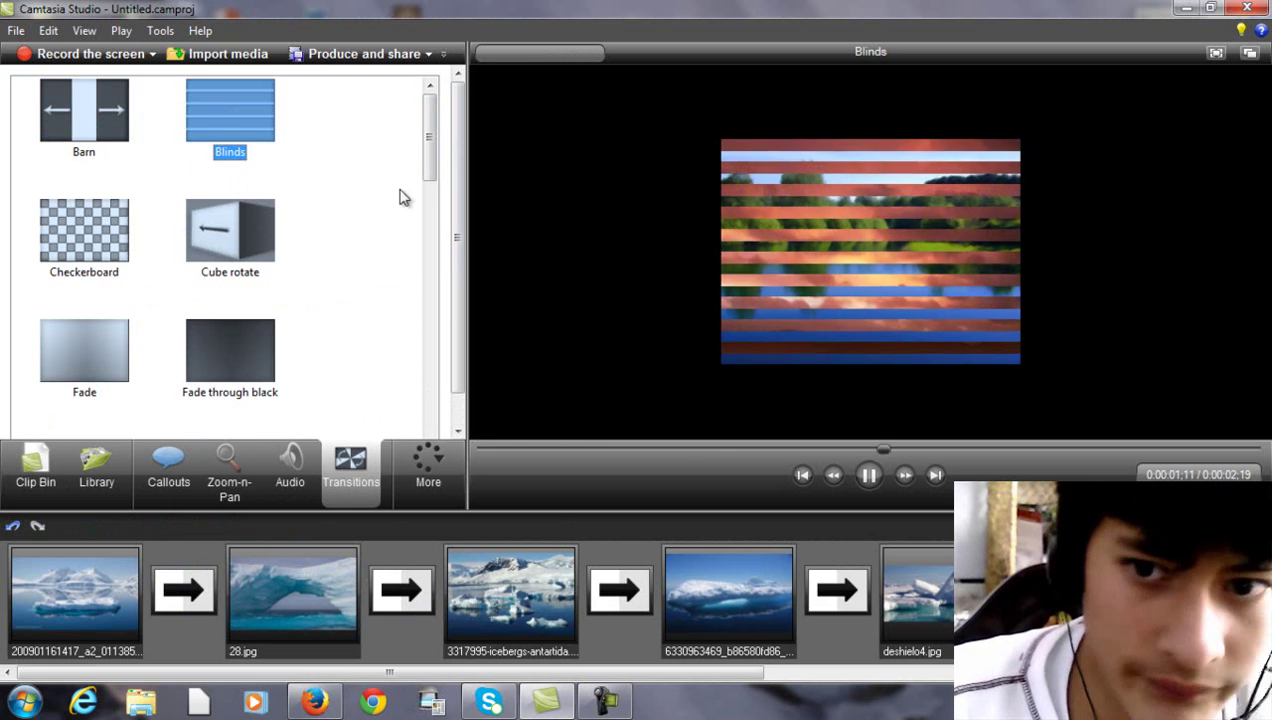
pyautogui.moveTo(172, 120); pyautogui.dragTo(218, 354)
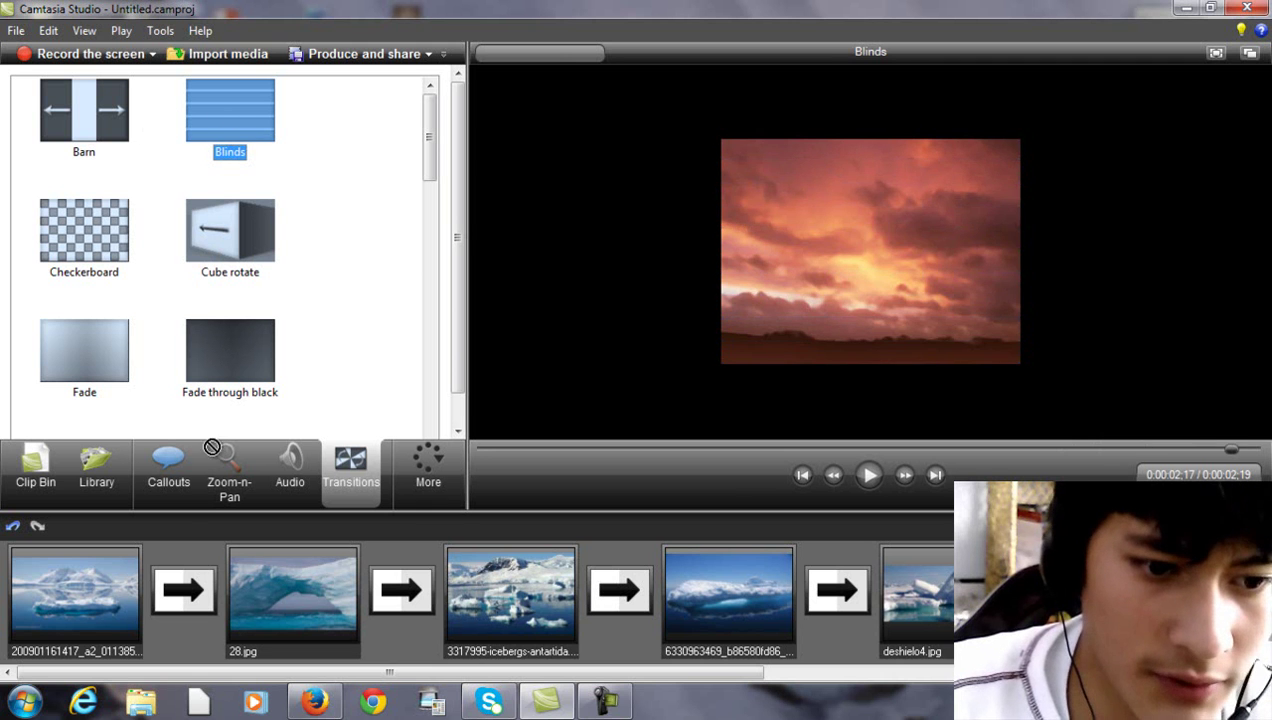
pyautogui.moveTo(177, 595); pyautogui.dragTo(180, 593)
pyautogui.moveTo(100, 243); pyautogui.dragTo(400, 592)
pyautogui.moveTo(256, 275); pyautogui.dragTo(612, 590)
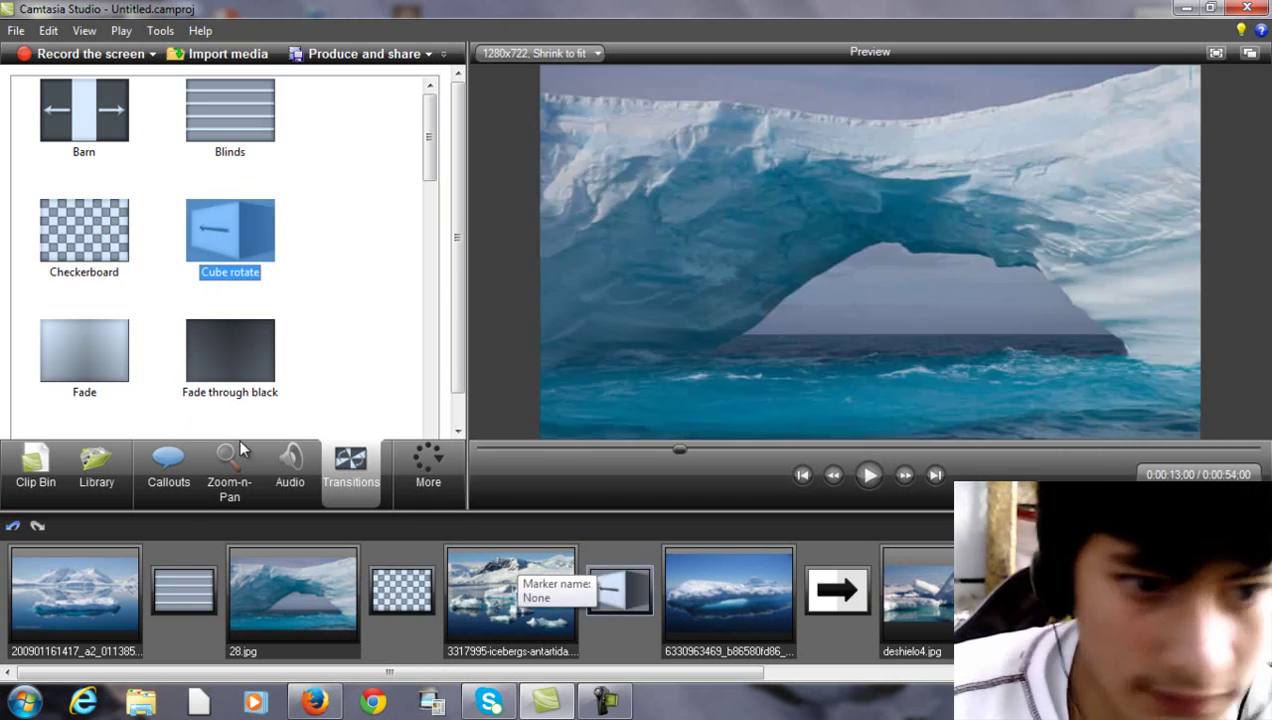
# Step: Add the Fade transition before deshielo4.jpg, Fade through black after it, and Fold after fotos-paisajes-nevados.jpg
pyautogui.moveTo(93, 351); pyautogui.dragTo(844, 590)
pyautogui.moveTo(213, 360); pyautogui.dragTo(836, 588)
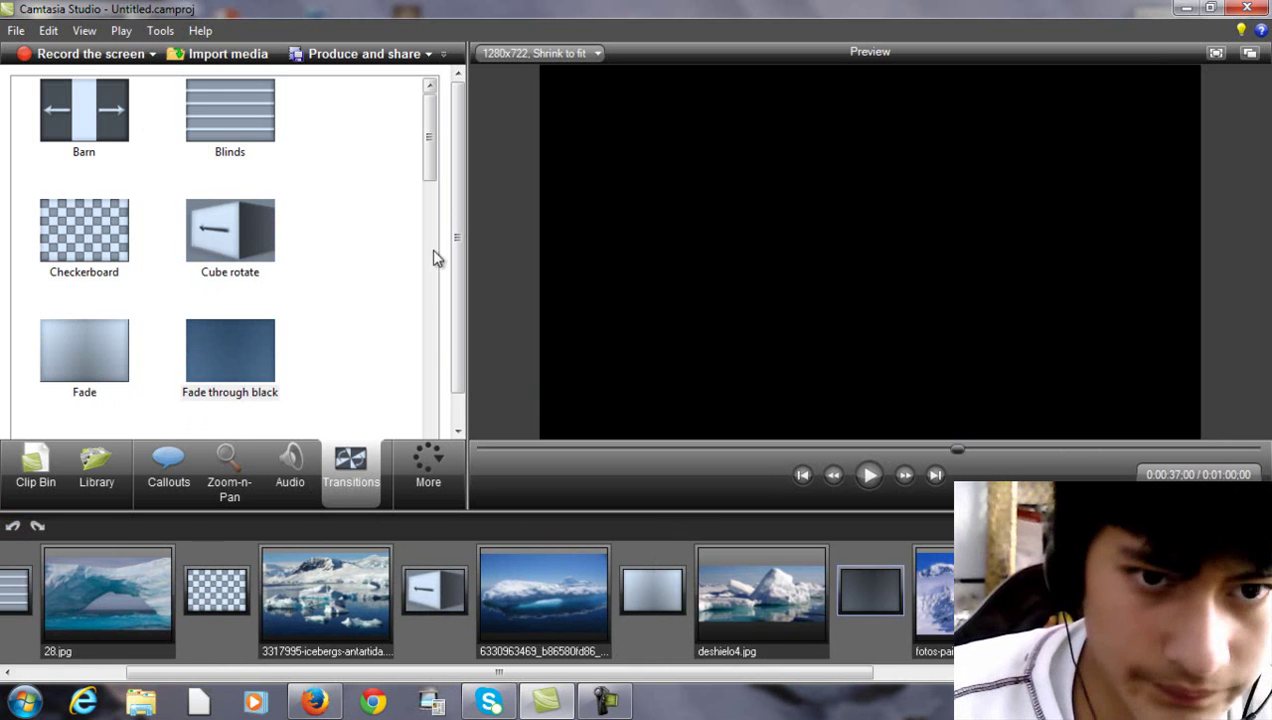
pyautogui.moveTo(431, 158); pyautogui.dragTo(431, 236)
pyautogui.moveTo(230, 160); pyautogui.dragTo(908, 588)
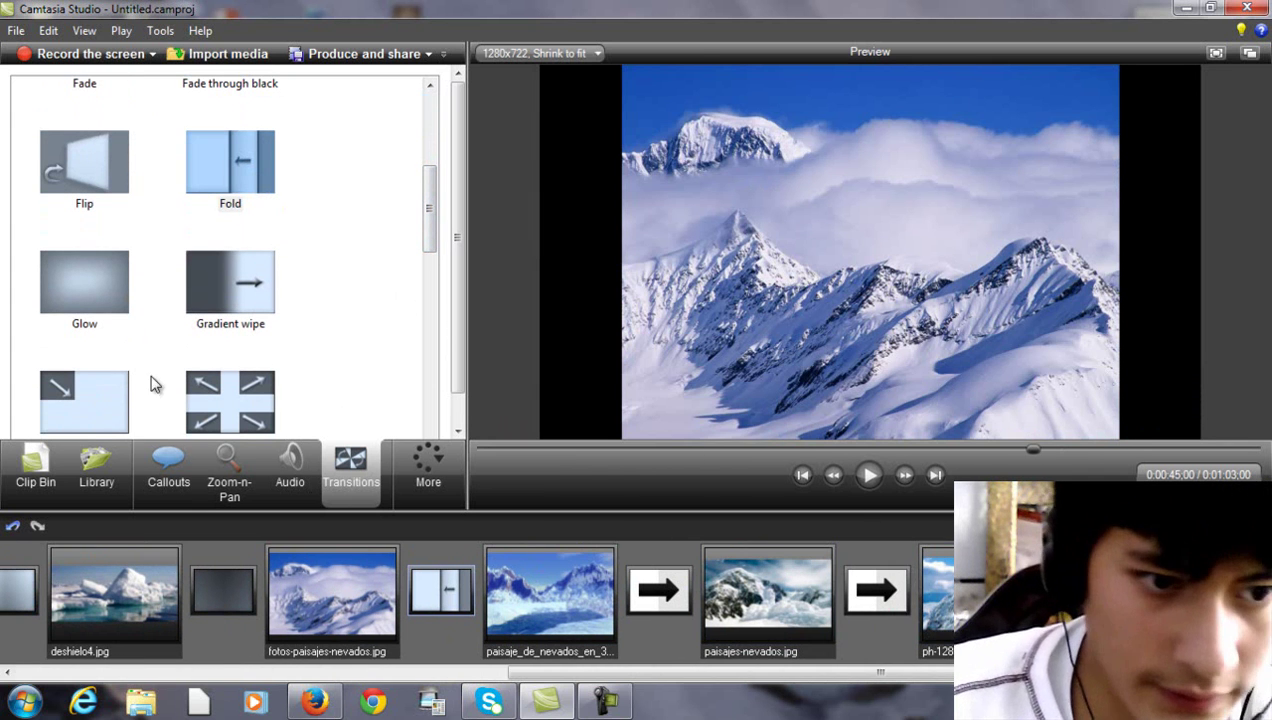
# Step: Add the single diagonal-arrow transition before paisajes-nevados.jpg and the Flip transition between it and ph-128811.jpg
pyautogui.moveTo(84, 400); pyautogui.dragTo(471, 501)
pyautogui.moveTo(645, 589); pyautogui.dragTo(650, 590)
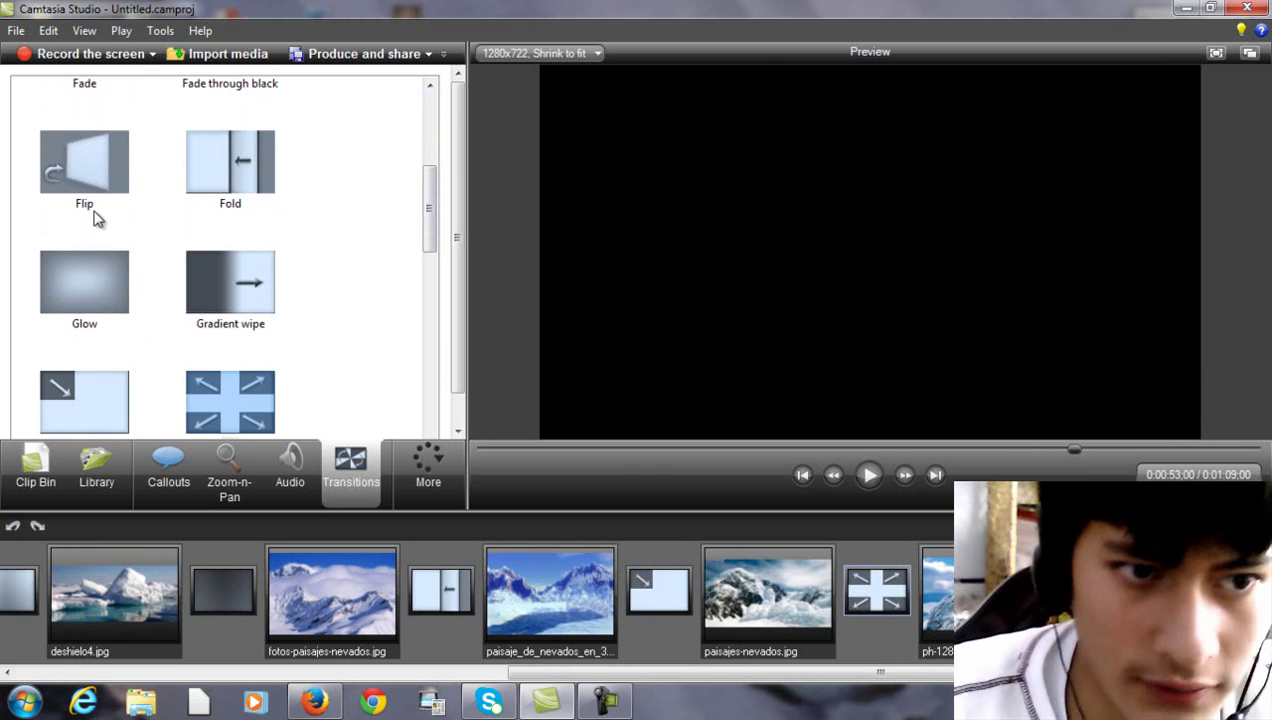
pyautogui.moveTo(73, 167); pyautogui.dragTo(876, 590)
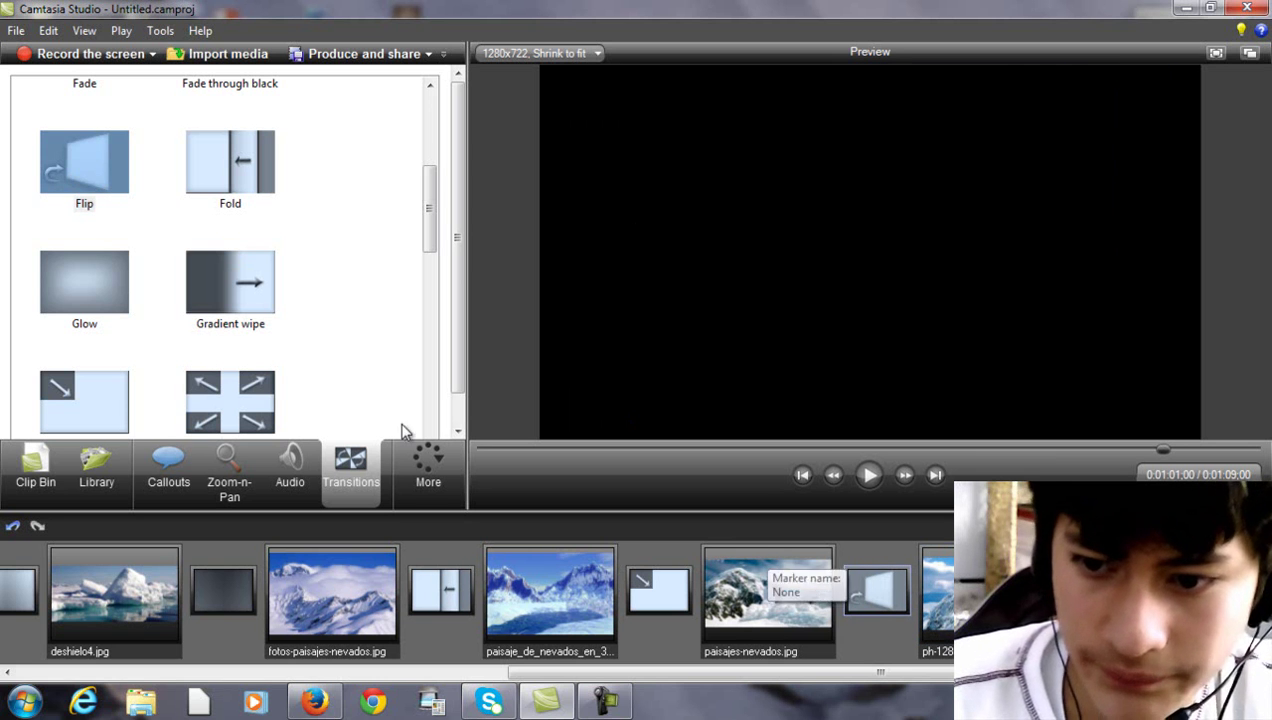
# Step: Play the video from the start to review the transitions, and return the playhead to the beginning
pyautogui.press('c')
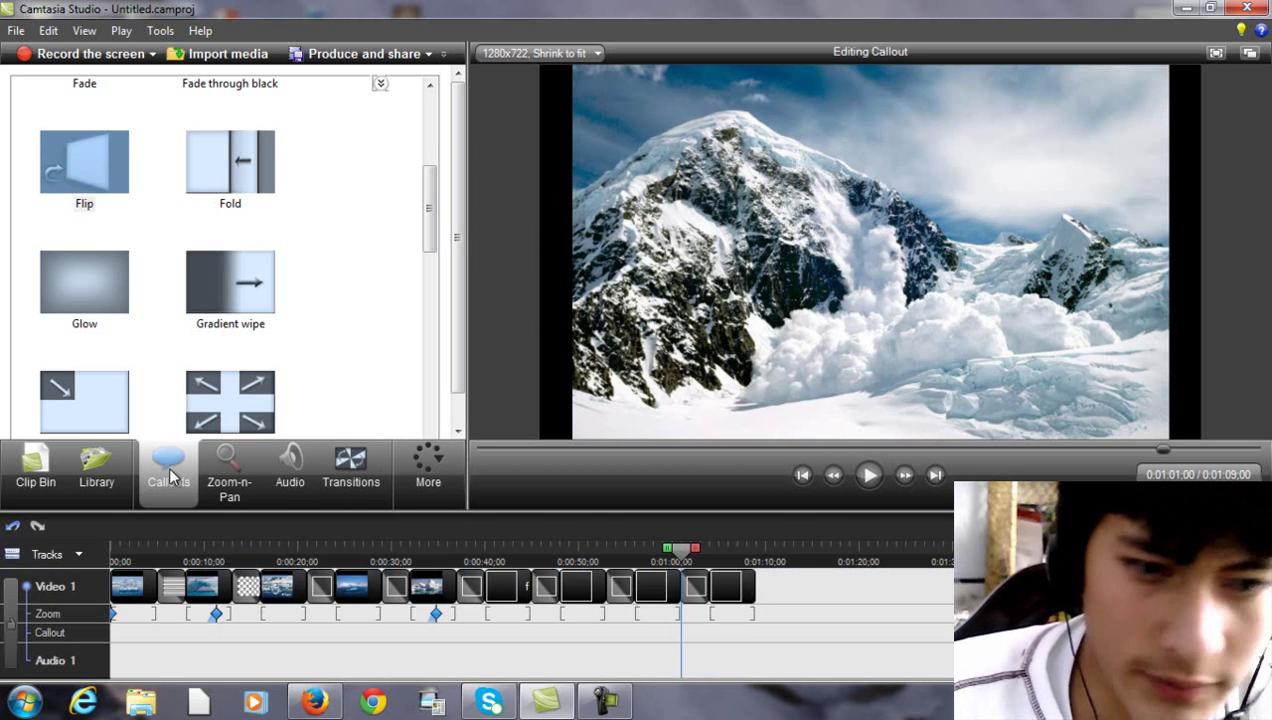
pyautogui.click(478, 452)
pyautogui.click(872, 478)
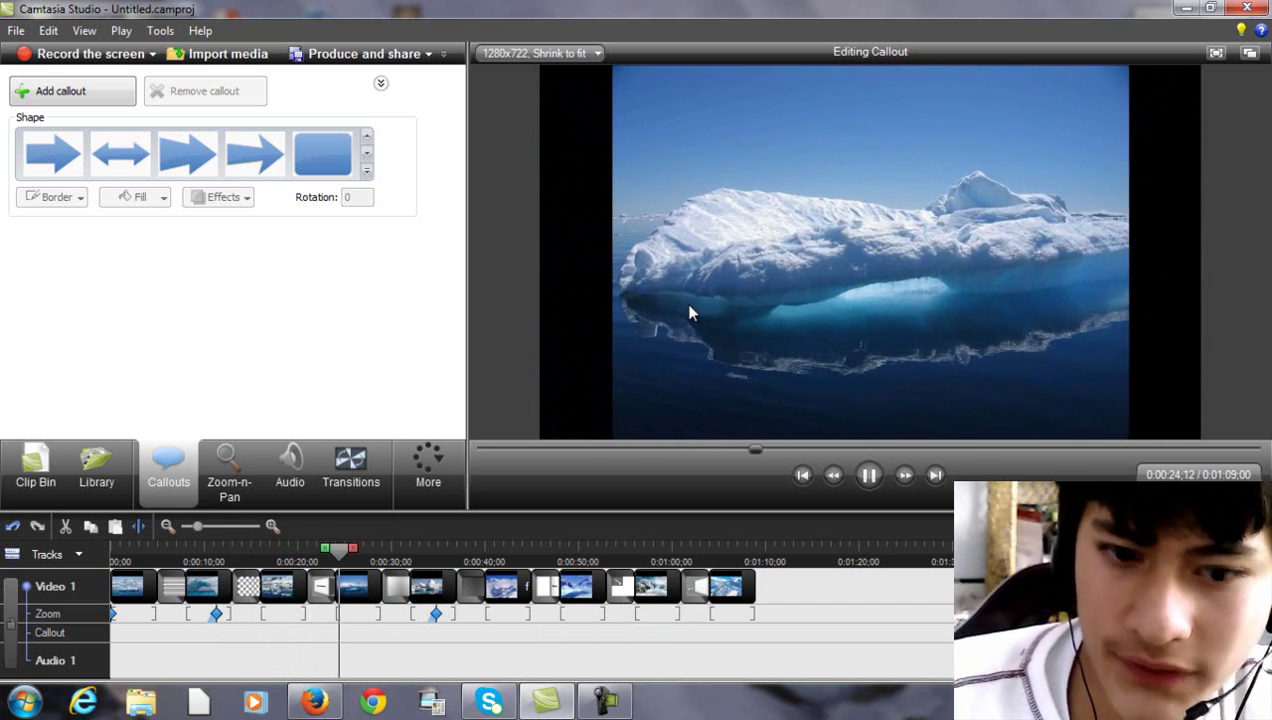
pyautogui.click(870, 475)
pyautogui.moveTo(785, 453); pyautogui.dragTo(493, 454)
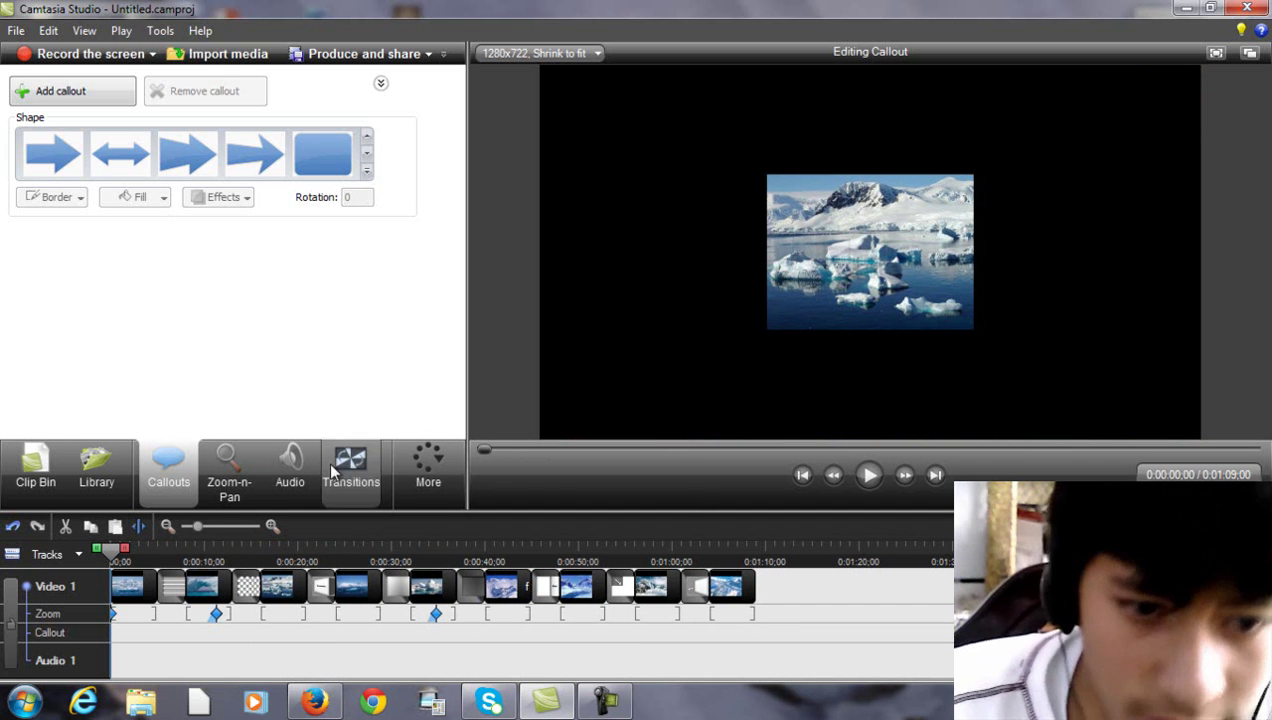
# Step: Import the Hello world audio file from the MUSICA SIN COPYRAIGHT folder into the Clip Bin
pyautogui.click(213, 53)
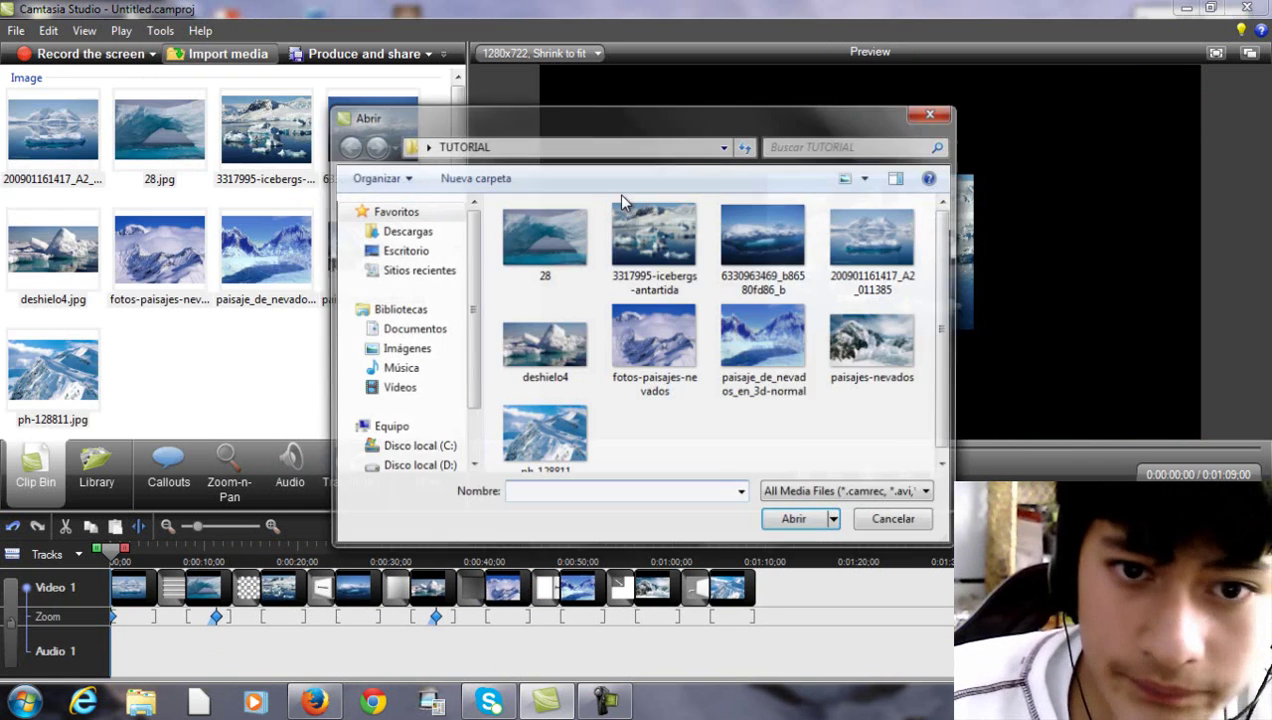
pyautogui.click(405, 250)
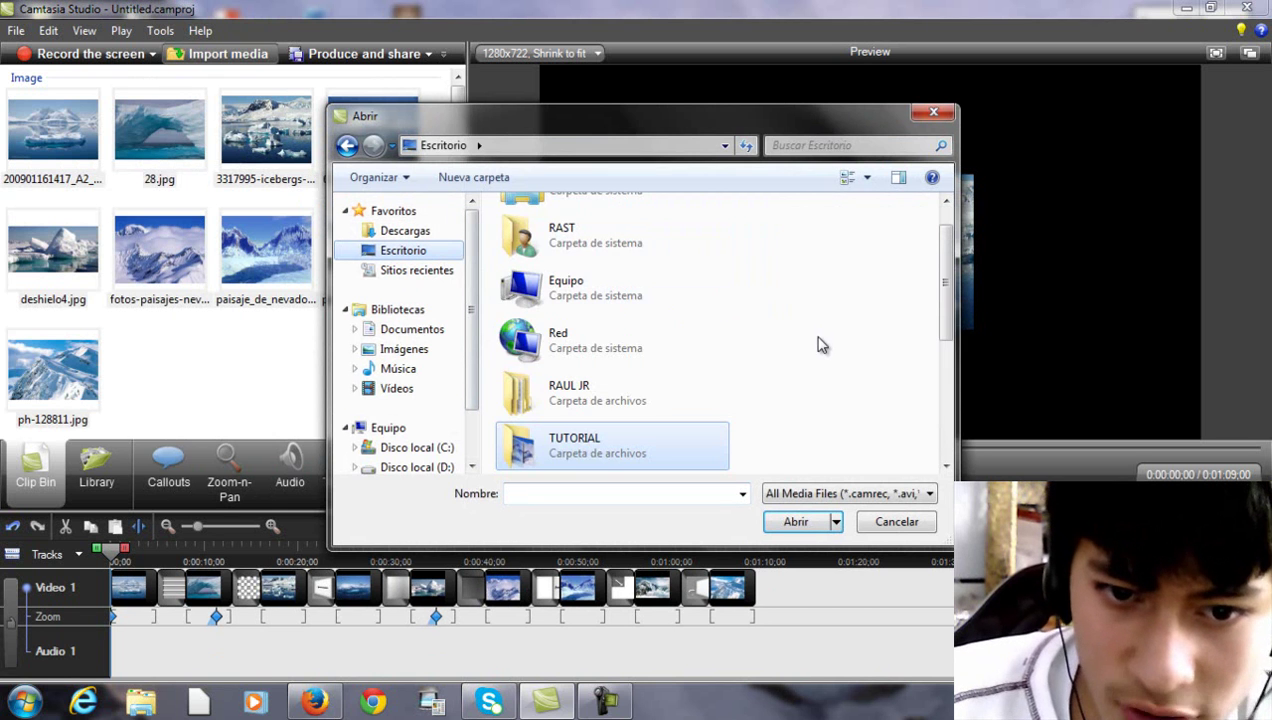
pyautogui.doubleClick(643, 397)
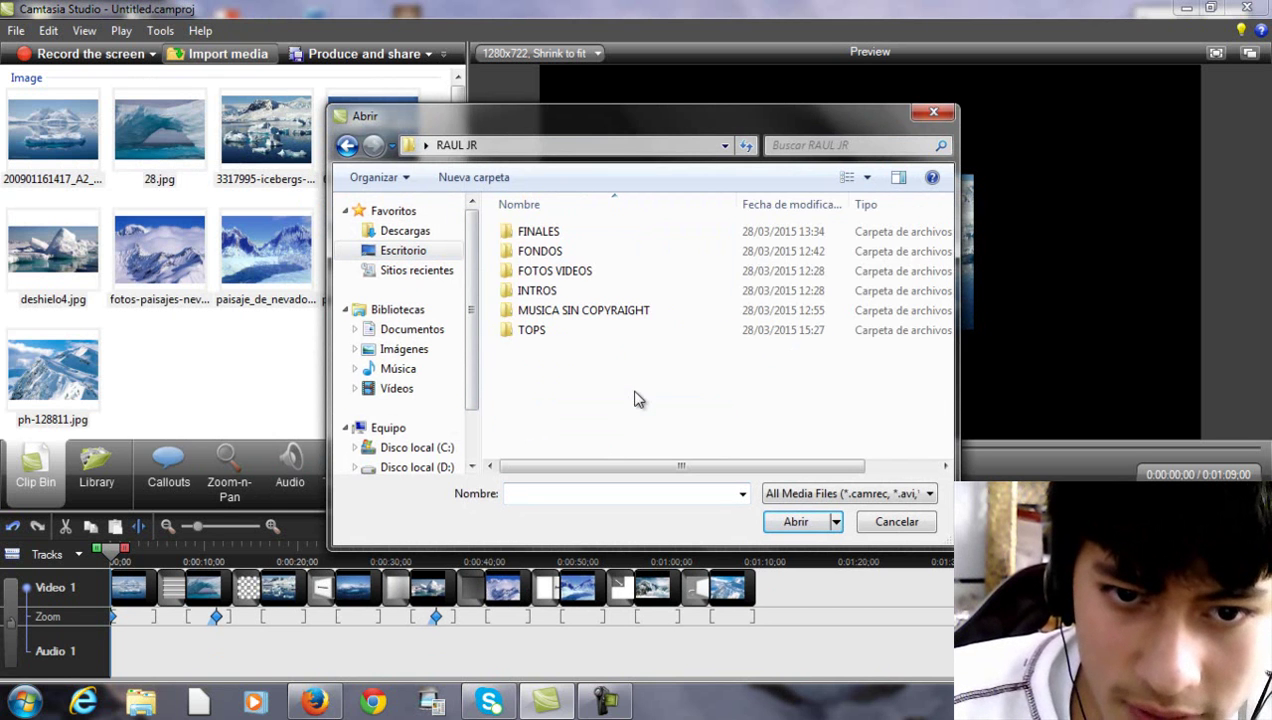
pyautogui.doubleClick(567, 316)
pyautogui.scroll(-1, 577, 298)
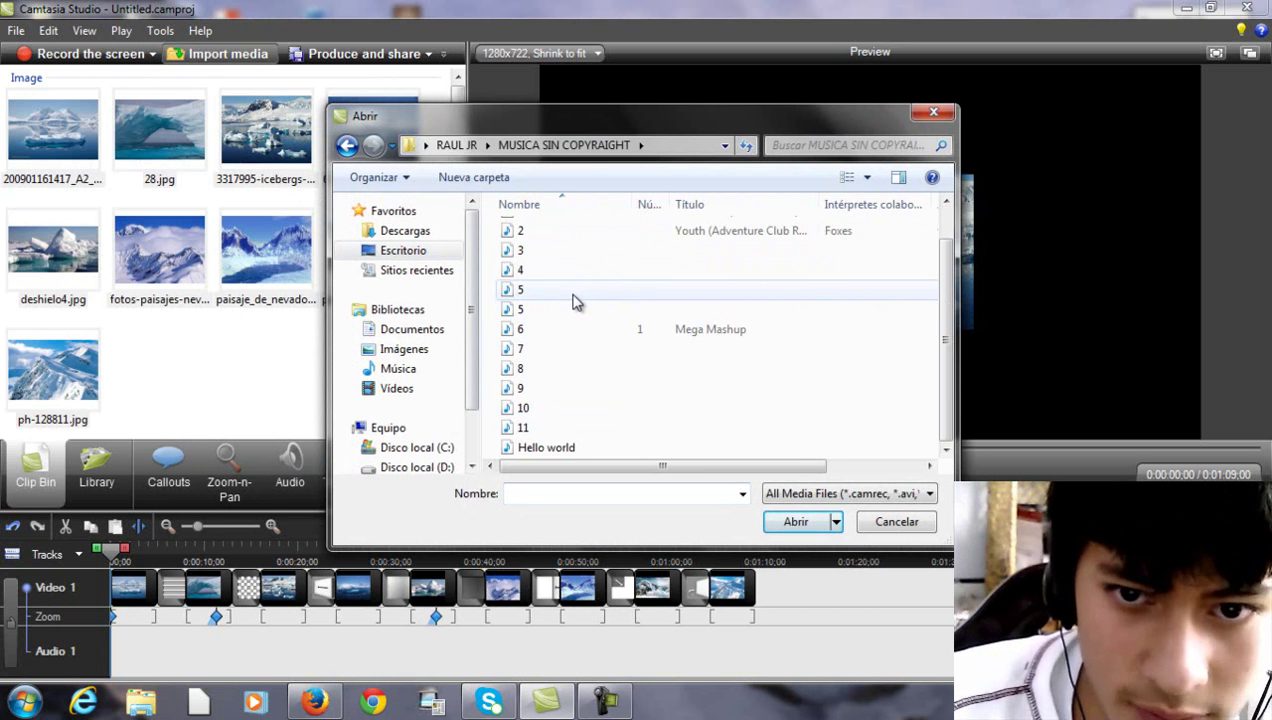
pyautogui.click(557, 450)
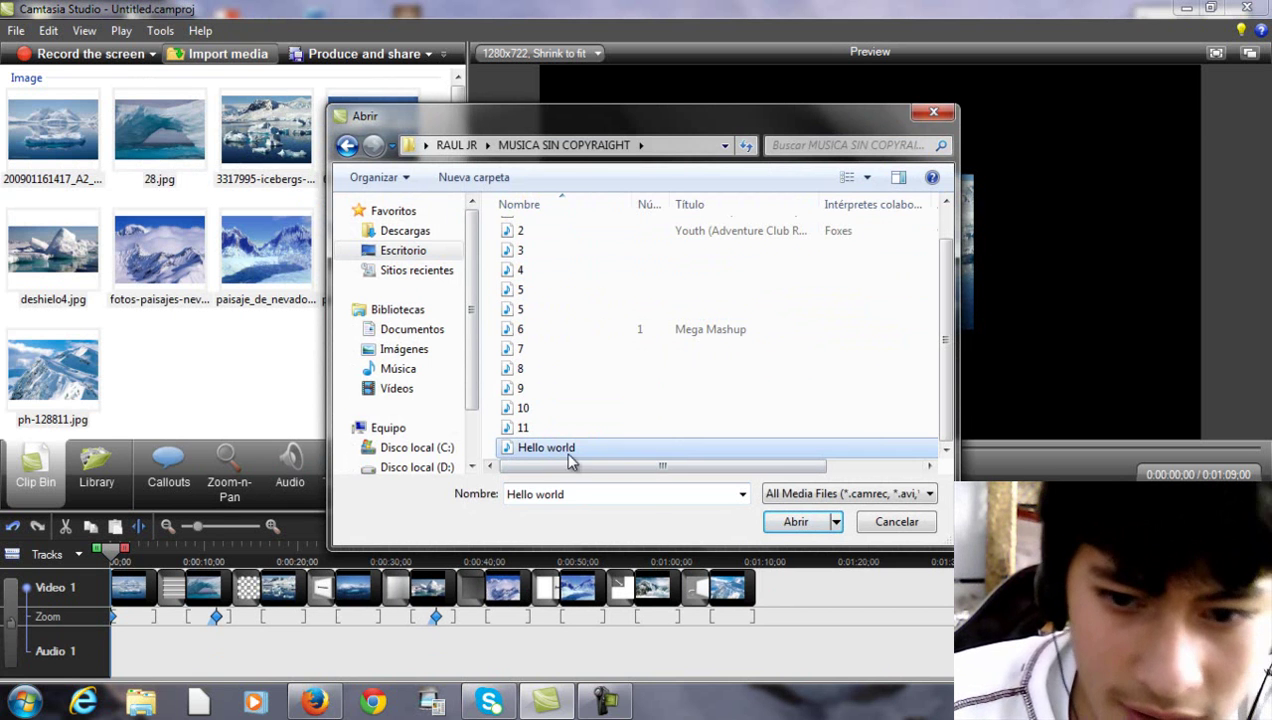
pyautogui.click(790, 522)
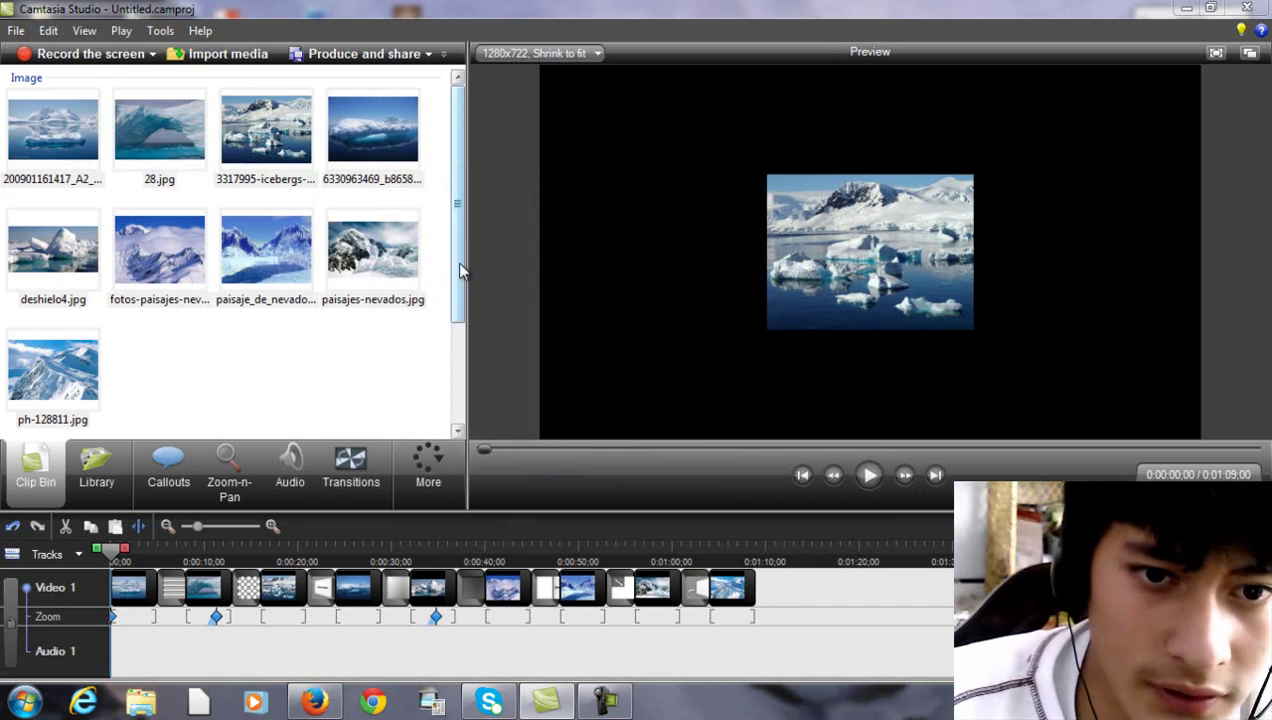
# Step: Place Hello world.mp3 at the start of the Audio 2 track and trim its end to match the last image
pyautogui.click(83, 373)
pyautogui.moveTo(83, 373); pyautogui.dragTo(110, 663)
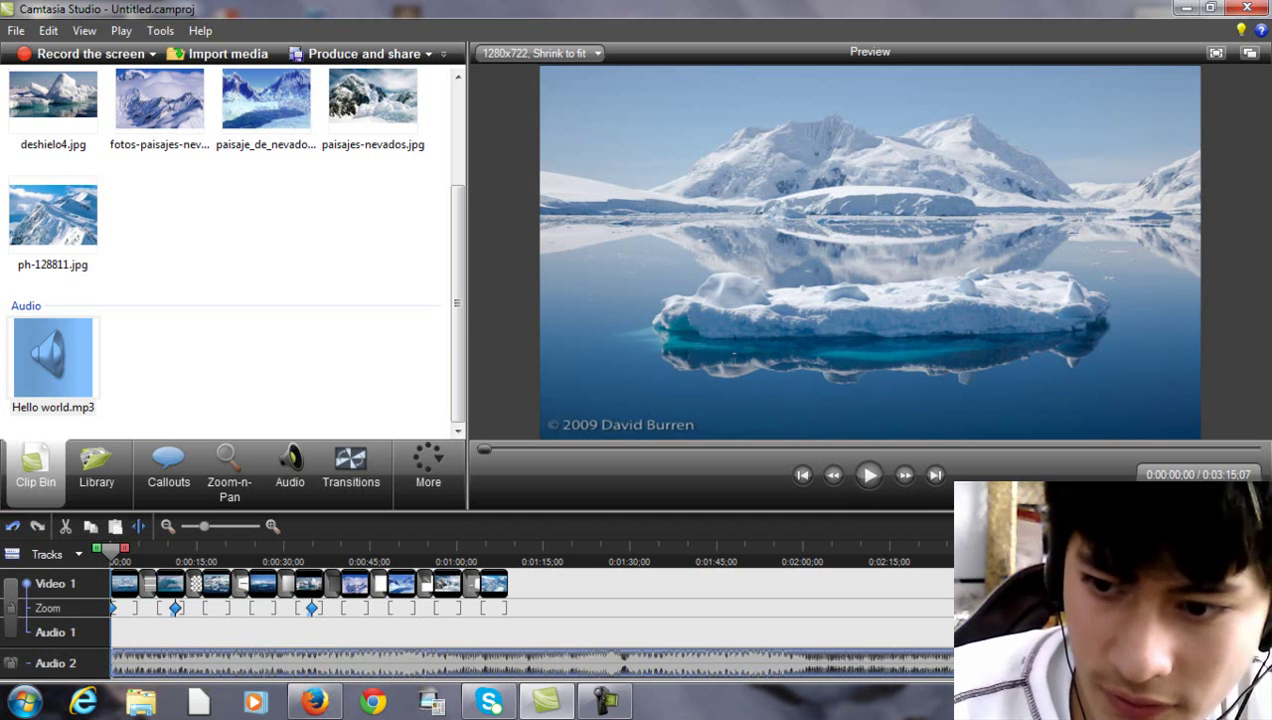
pyautogui.moveTo(1234, 663); pyautogui.dragTo(506, 589)
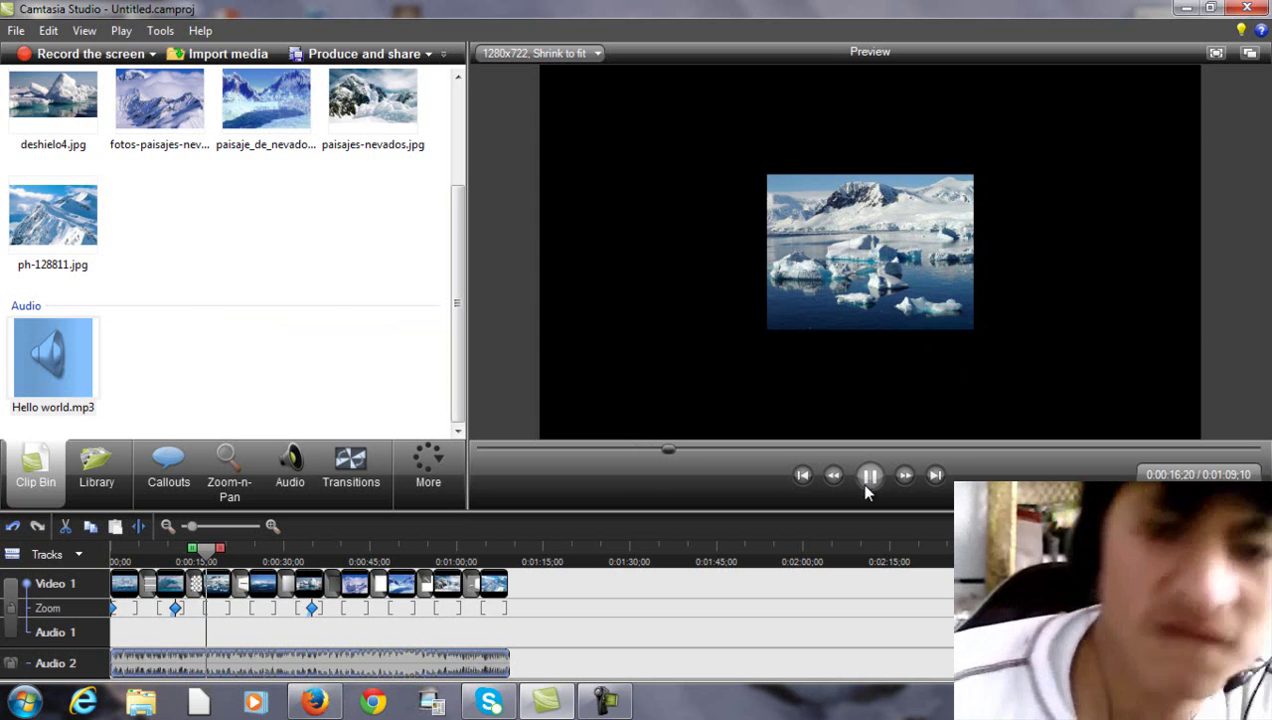
# Step: Add a plain text callout at the very start of the timeline
pyautogui.click(476, 449)
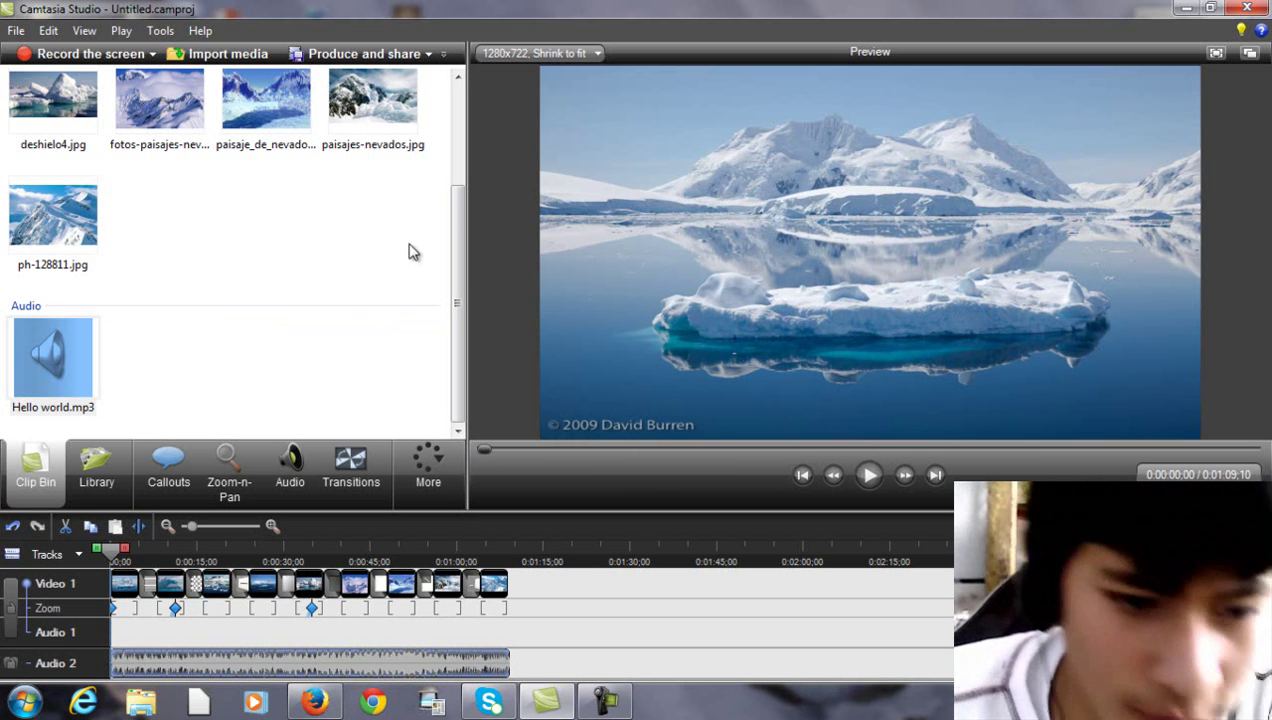
pyautogui.click(605, 700)
pyautogui.click(605, 700)
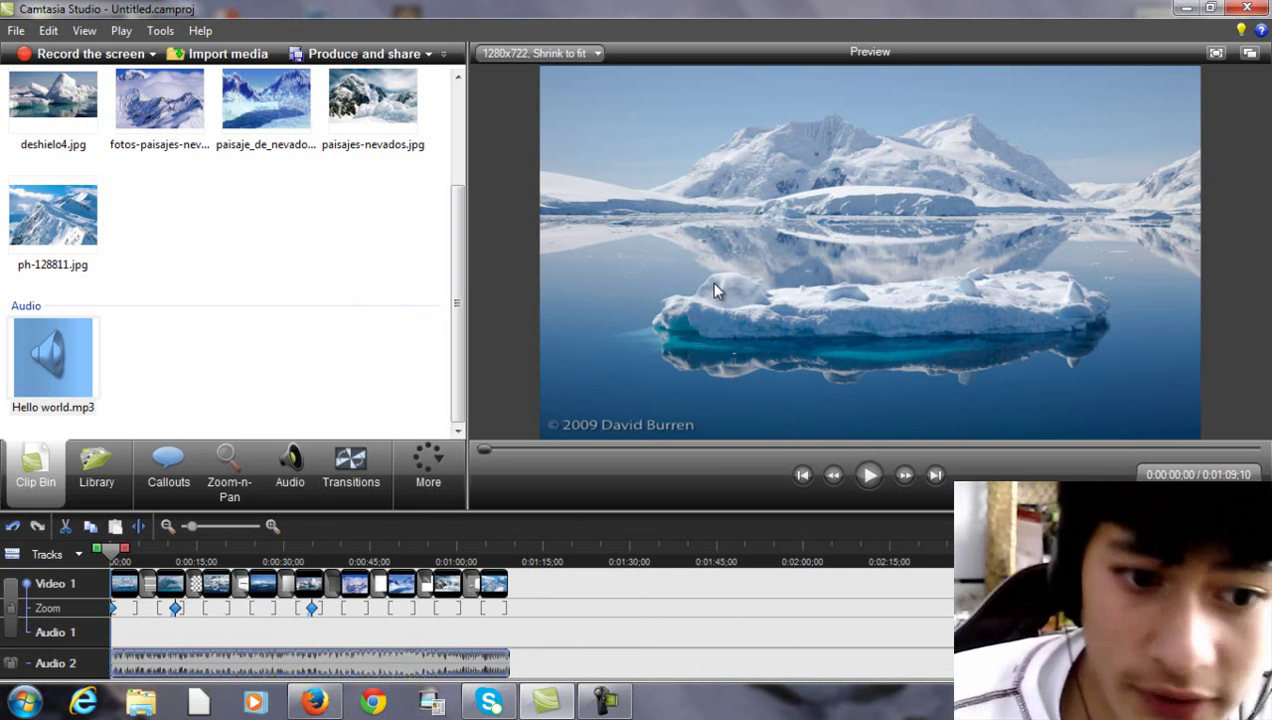
pyautogui.click(146, 470)
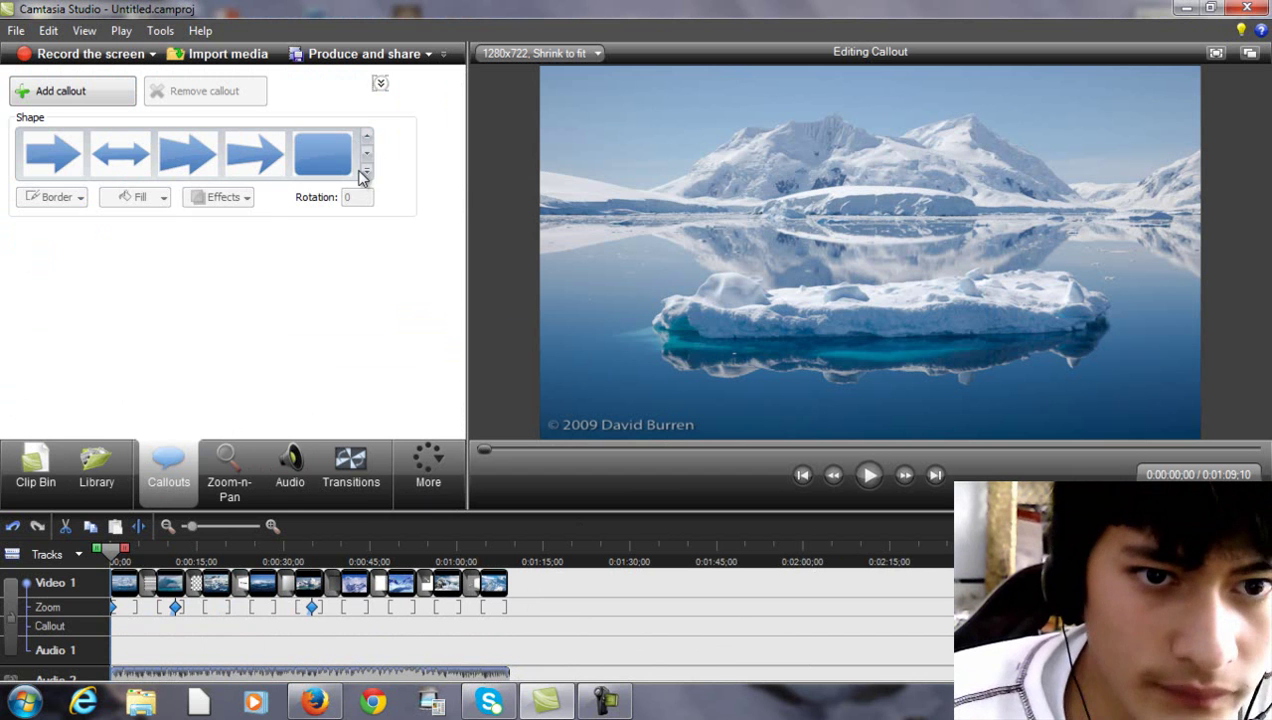
pyautogui.click(365, 173)
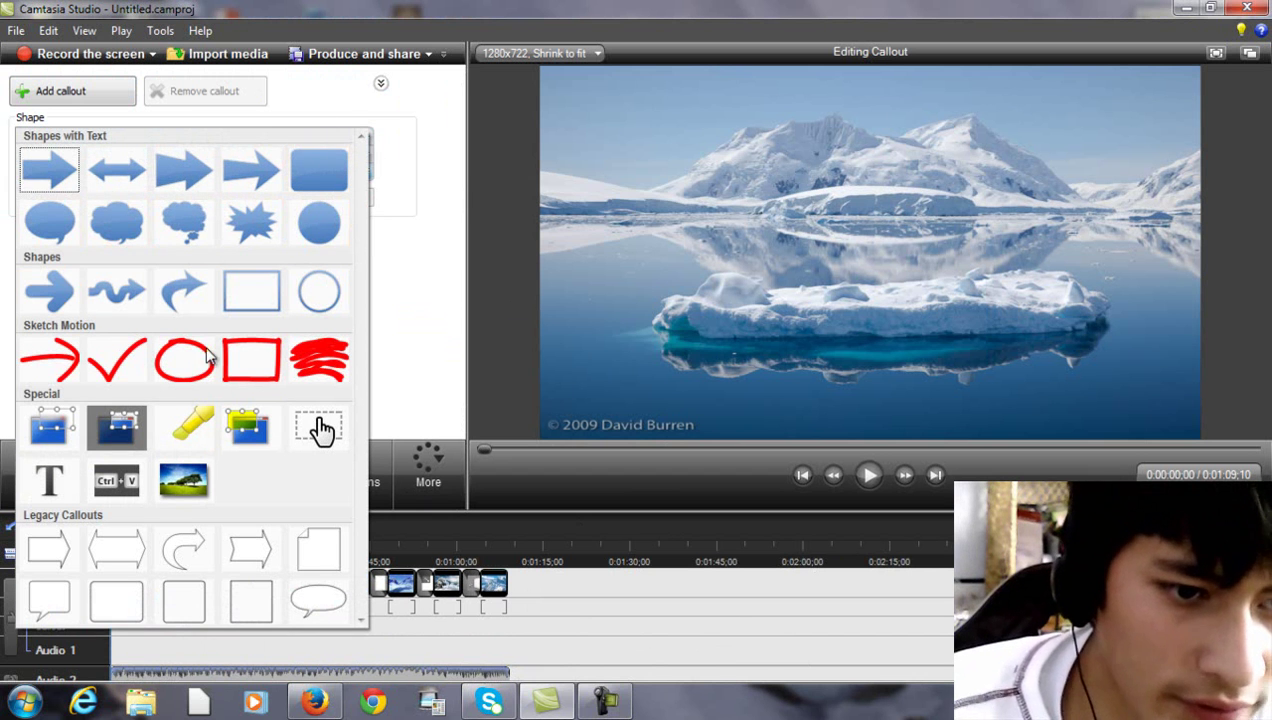
pyautogui.click(50, 478)
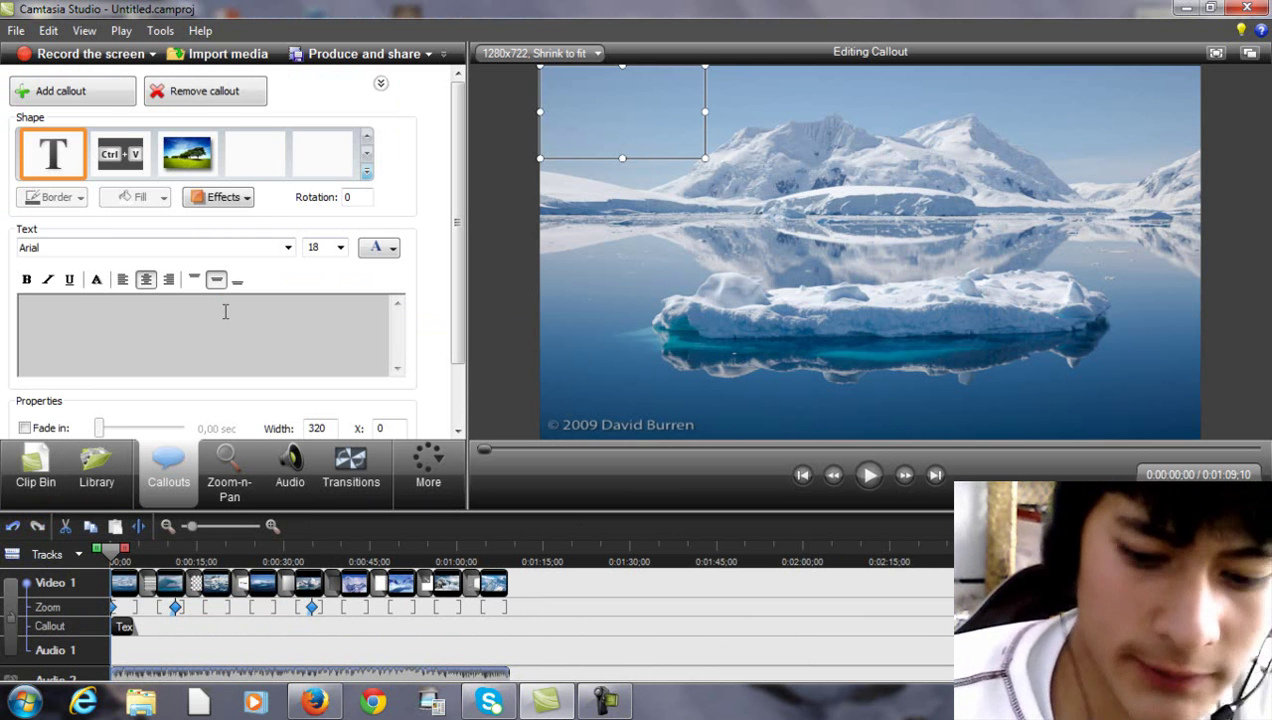
# Step: Enter PAISAJES POLARES as the text of the callout
pyautogui.write('PAISAJES')
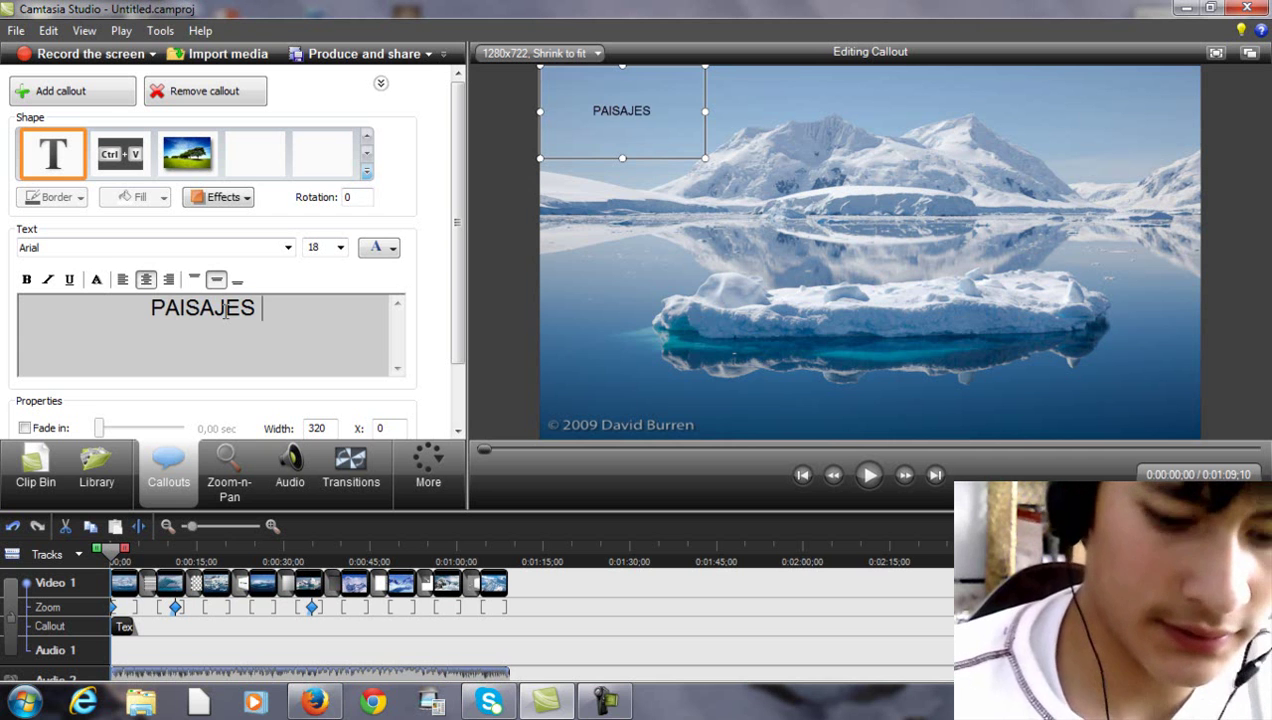
pyautogui.write(' B')
pyautogui.press('BackSpace')
pyautogui.write('O')
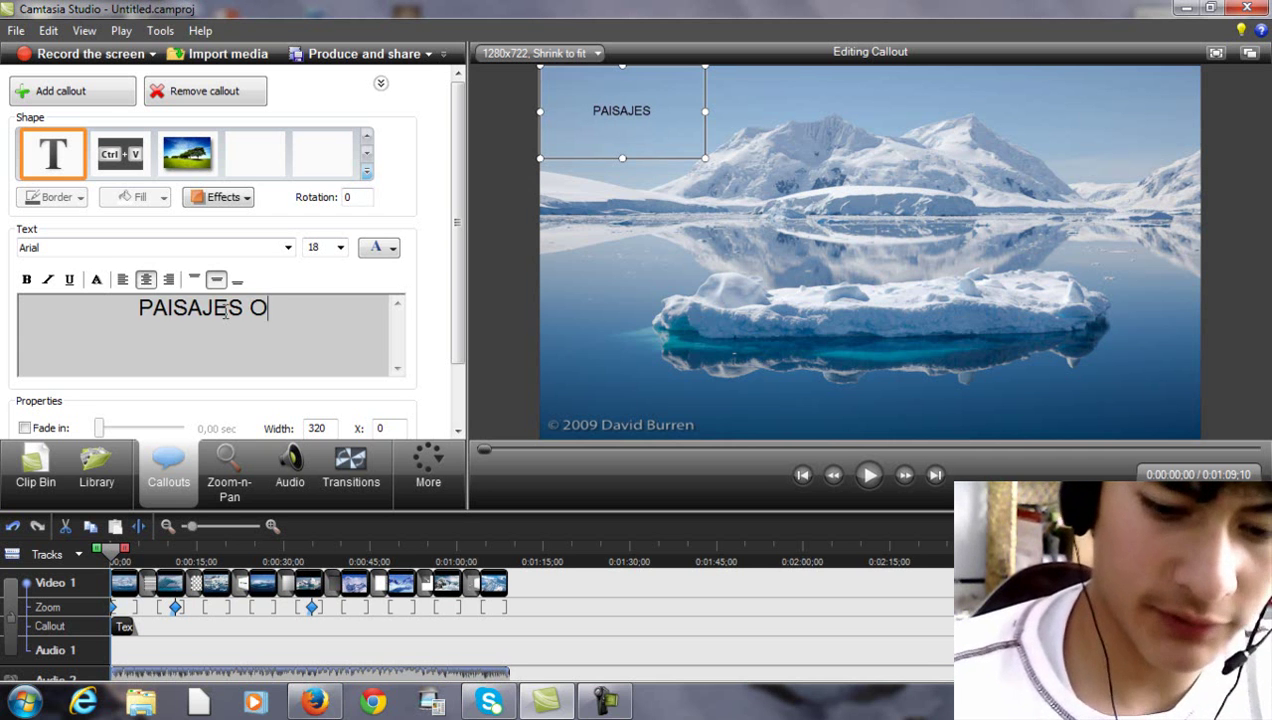
pyautogui.press('BackSpace')
pyautogui.write('P')
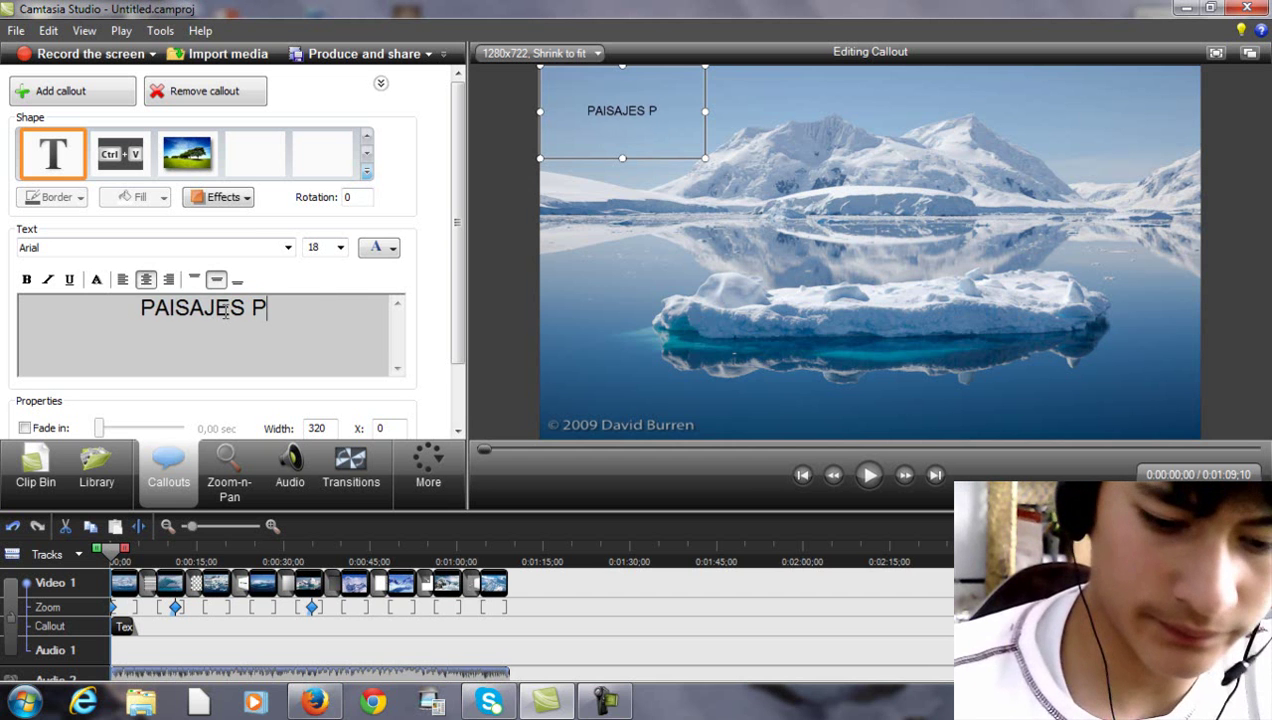
pyautogui.write('OLARES')
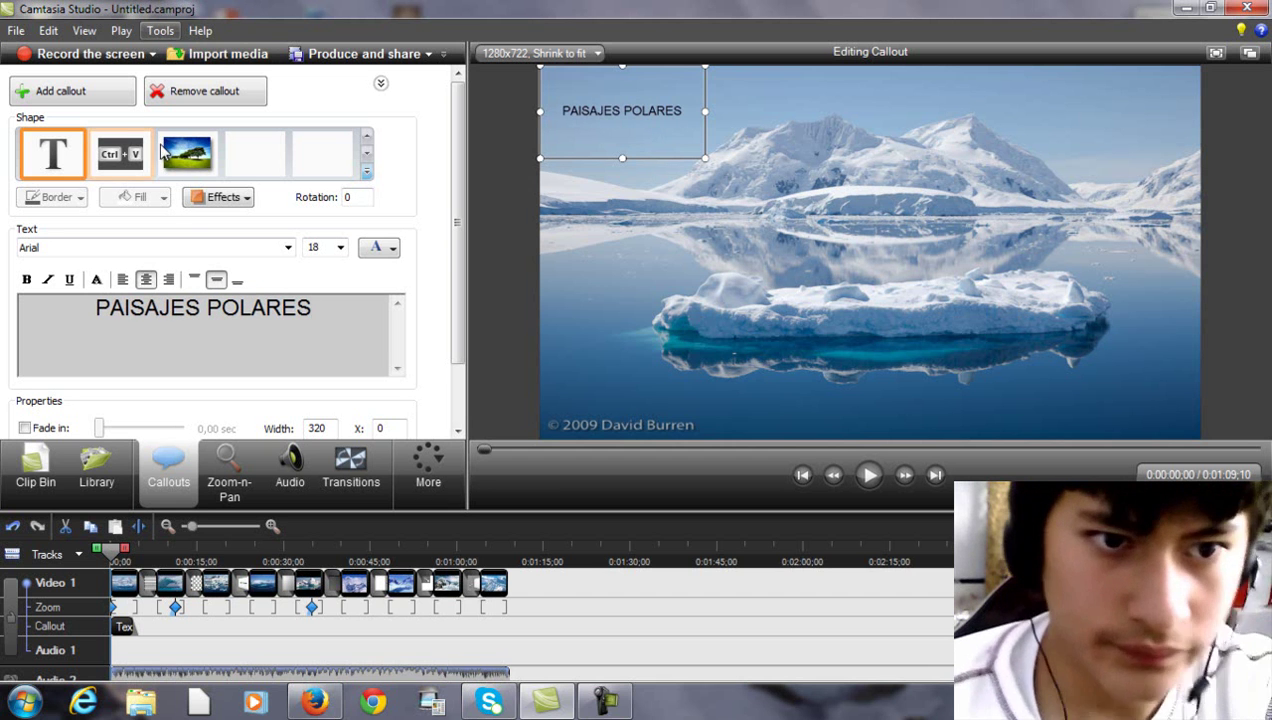
# Step: Try to set the callout's font size to 28 without selecting its text
pyautogui.click(341, 248)
pyautogui.click(325, 414)
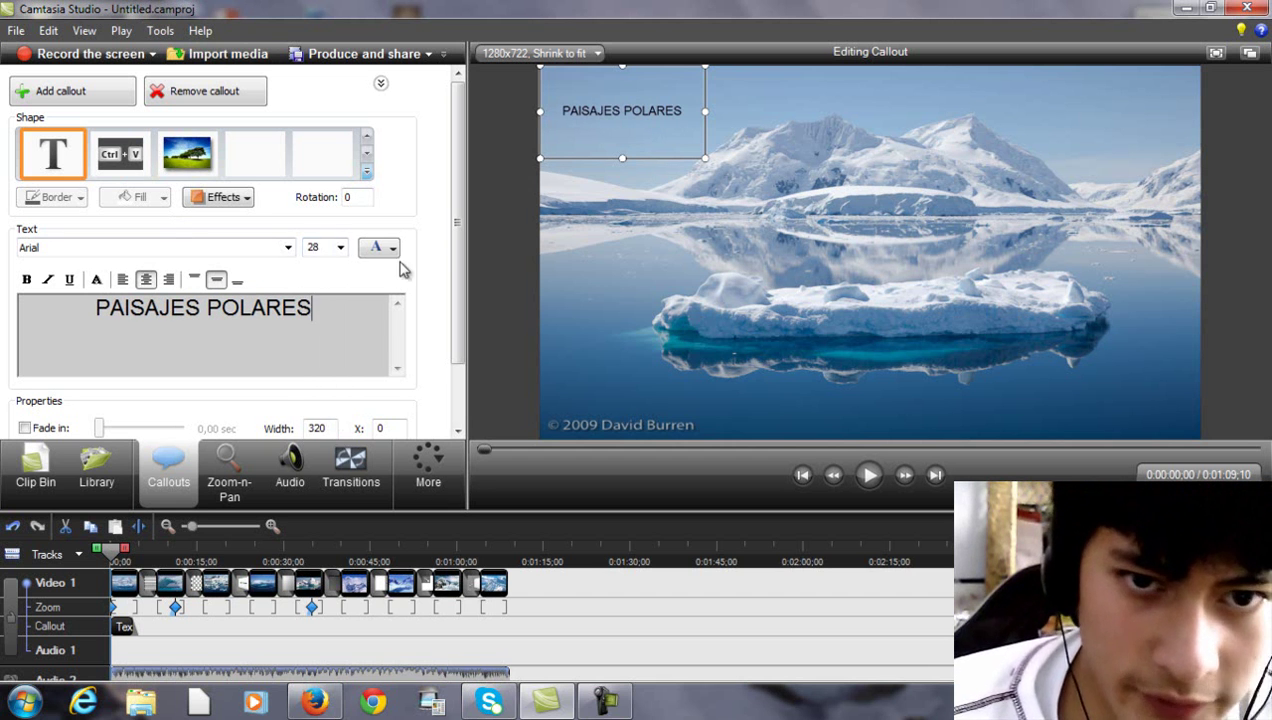
pyautogui.click(391, 250)
pyautogui.click(324, 284)
# Step: Format the whole PAISAJES POLARES callout text in BankGothic Md BT at size 28
pyautogui.moveTo(318, 310); pyautogui.dragTo(42, 320)
pyautogui.click(341, 248)
pyautogui.click(316, 411)
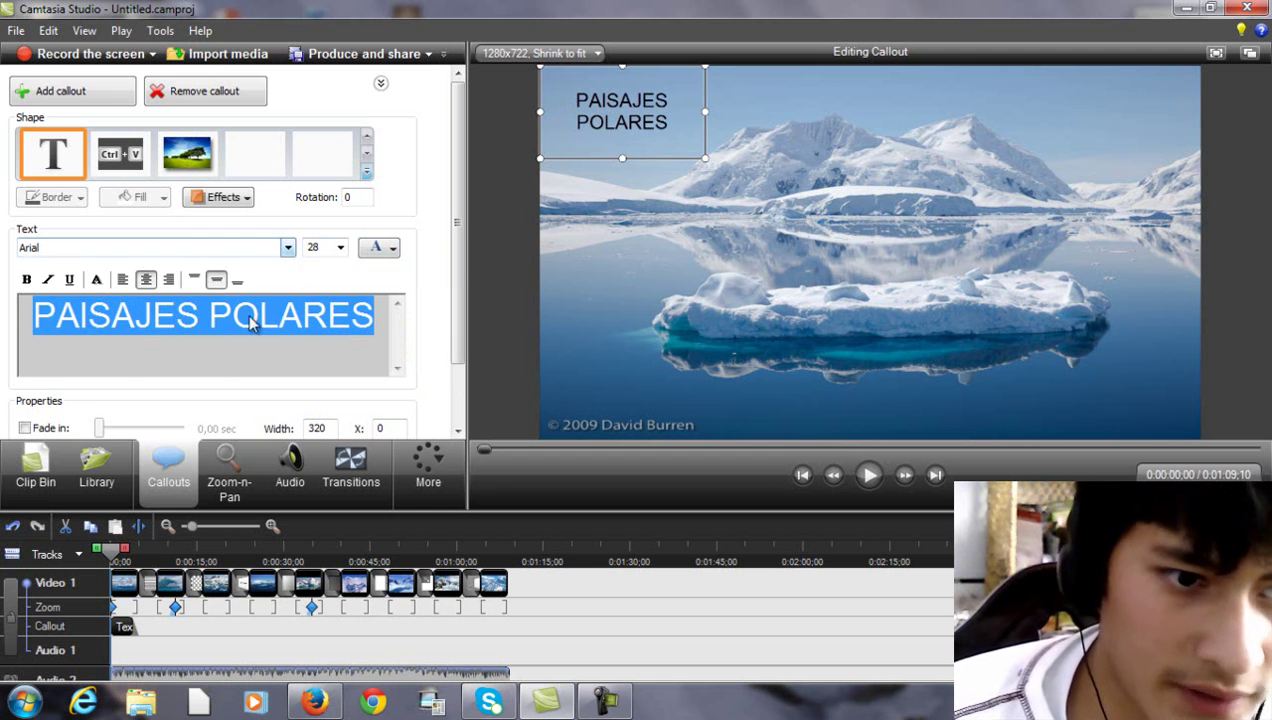
pyautogui.click(287, 247)
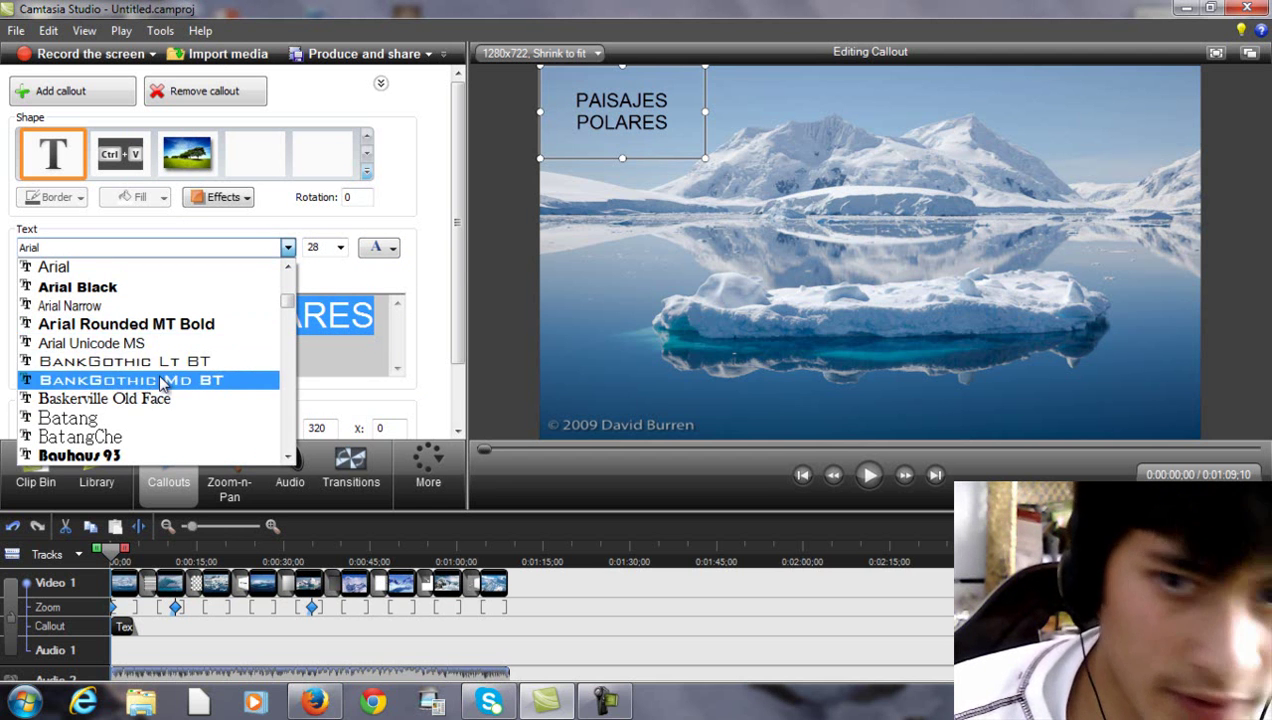
pyautogui.click(163, 381)
# Step: Enlarge the callout box to about 1026 pixels wide and set its text size to 72
pyautogui.moveTo(705, 158); pyautogui.dragTo(1070, 224)
pyautogui.click(340, 247)
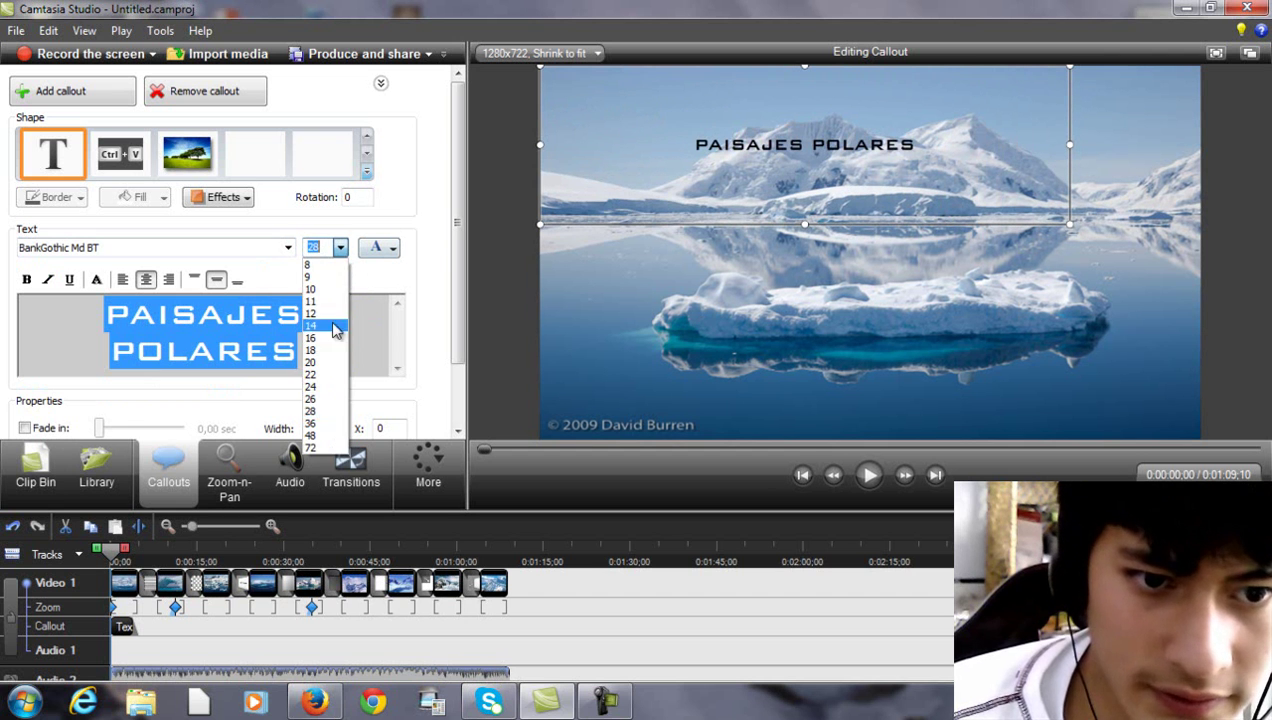
pyautogui.click(309, 444)
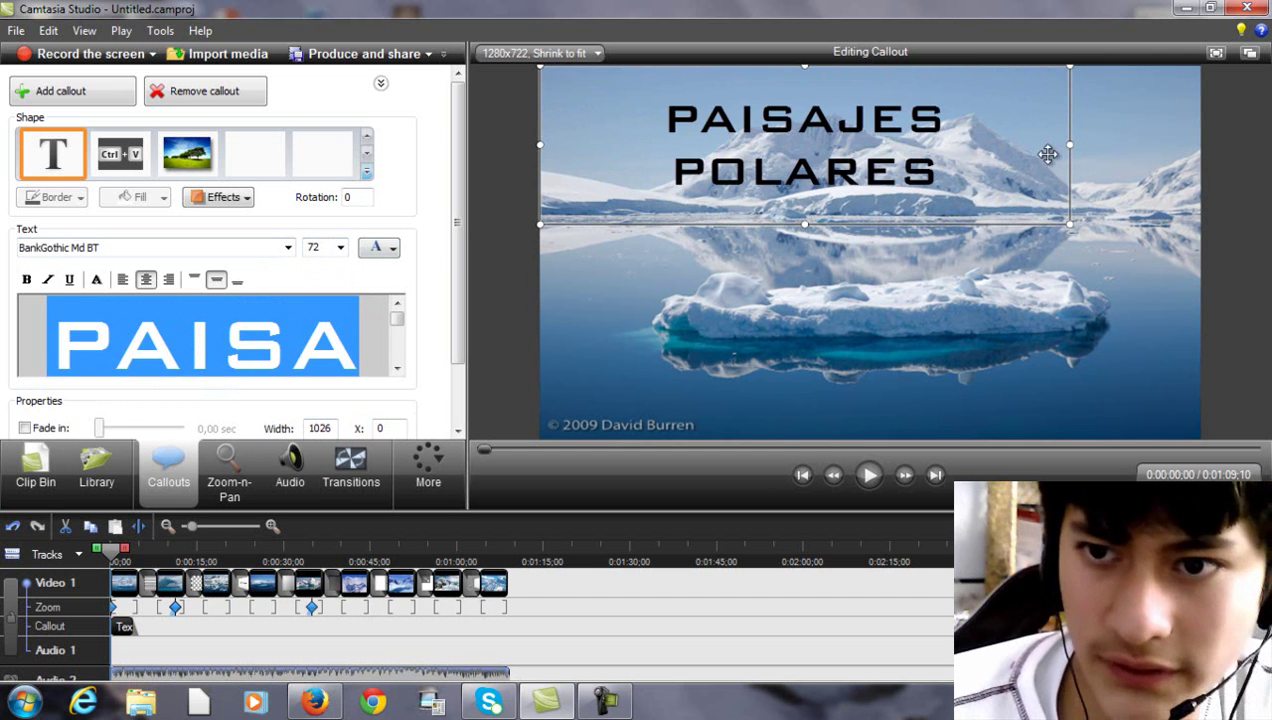
# Step: Widen the callout to the full 1280-pixel frame and move it to the lower edge of the image
pyautogui.moveTo(1073, 144); pyautogui.dragTo(1201, 146)
pyautogui.moveTo(998, 174); pyautogui.dragTo(1004, 430)
pyautogui.moveTo(797, 413); pyautogui.dragTo(798, 400)
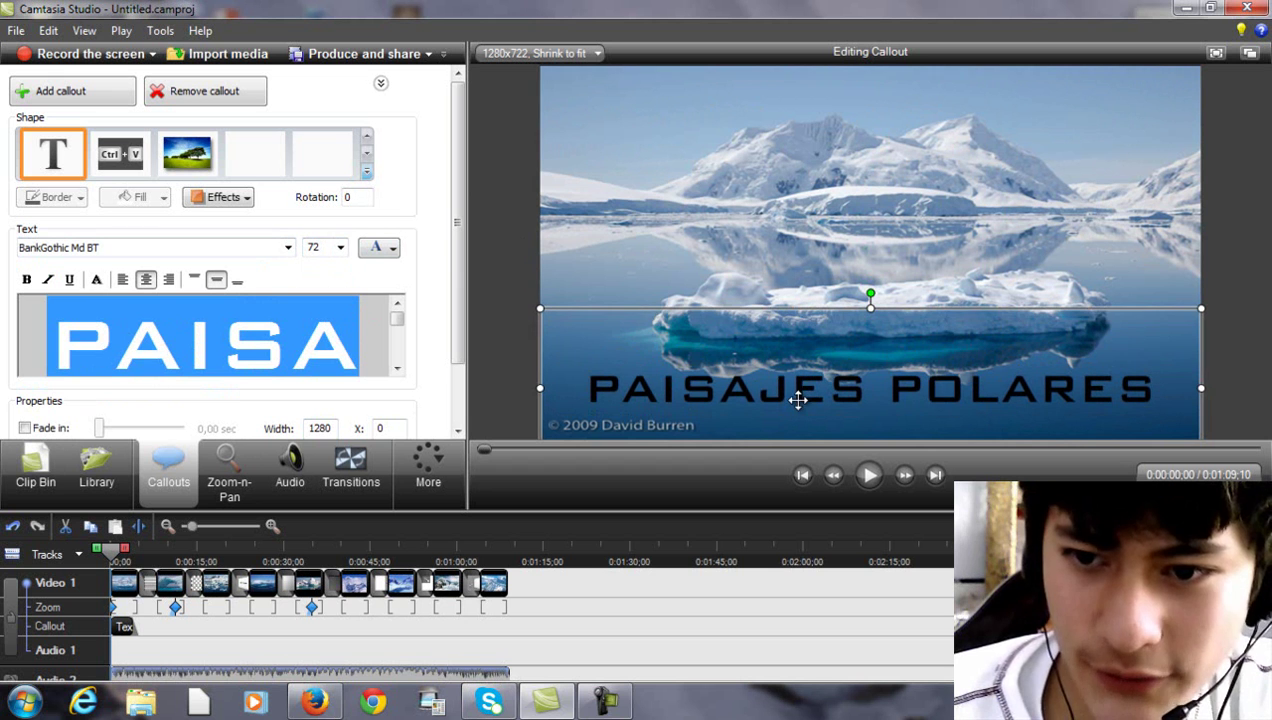
# Step: Try out 75% and 25% transparency on the title callout
pyautogui.click(248, 198)
pyautogui.moveTo(281, 263)
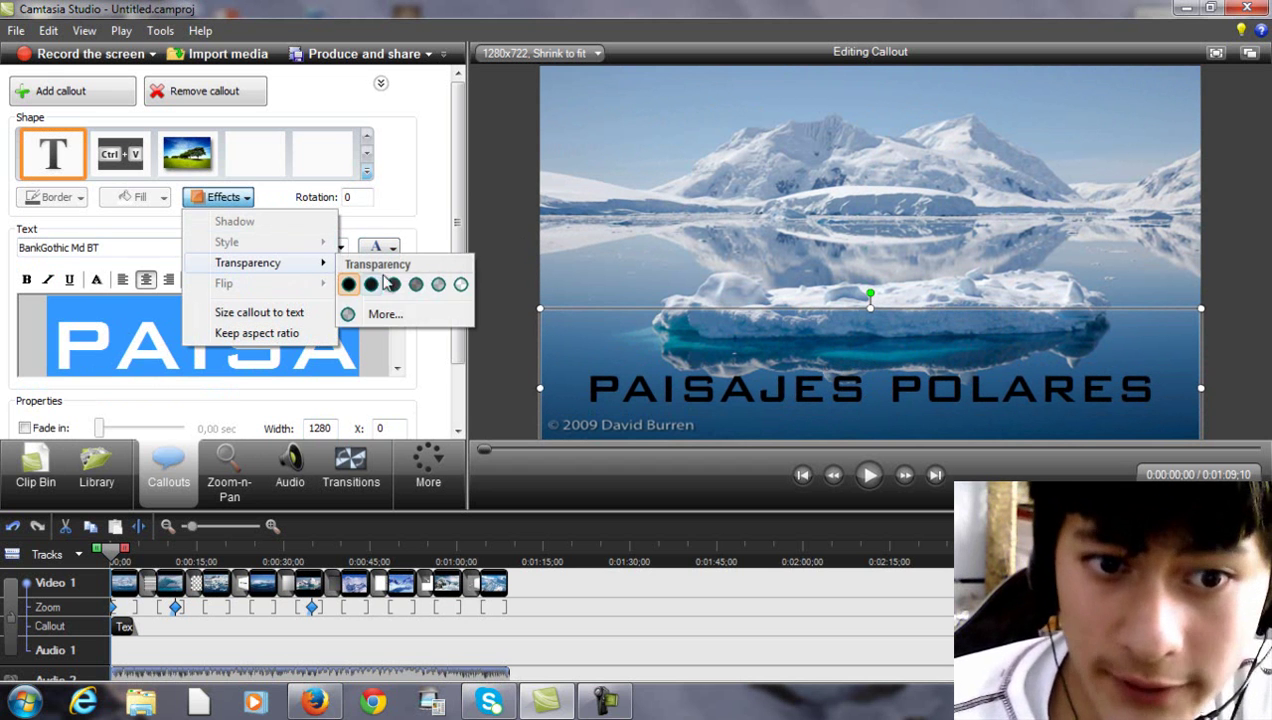
pyautogui.click(459, 286)
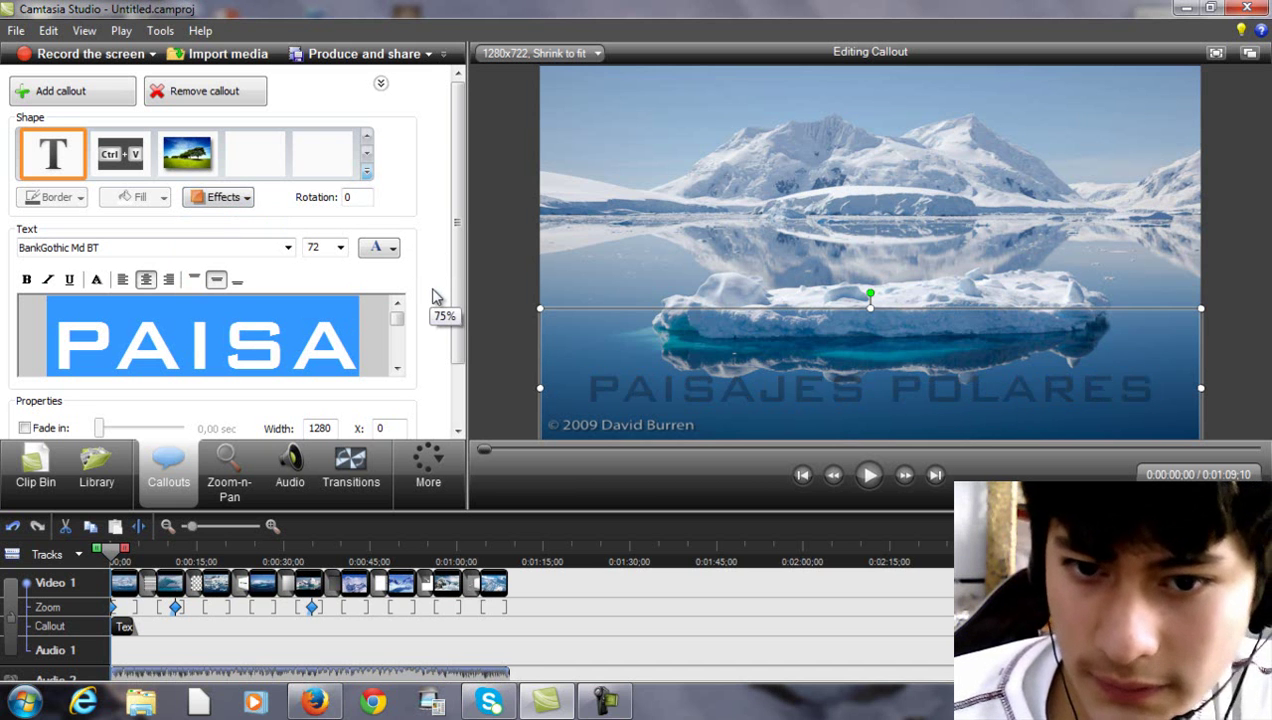
pyautogui.click(246, 198)
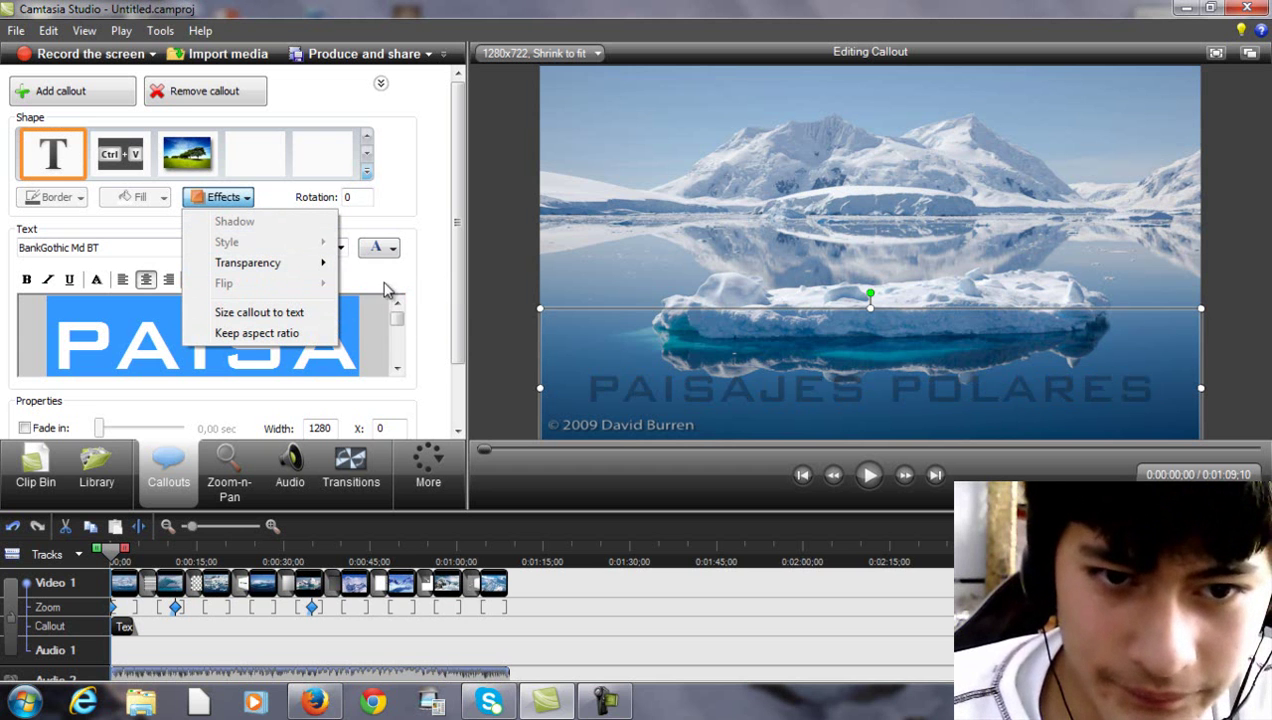
pyautogui.moveTo(335, 268)
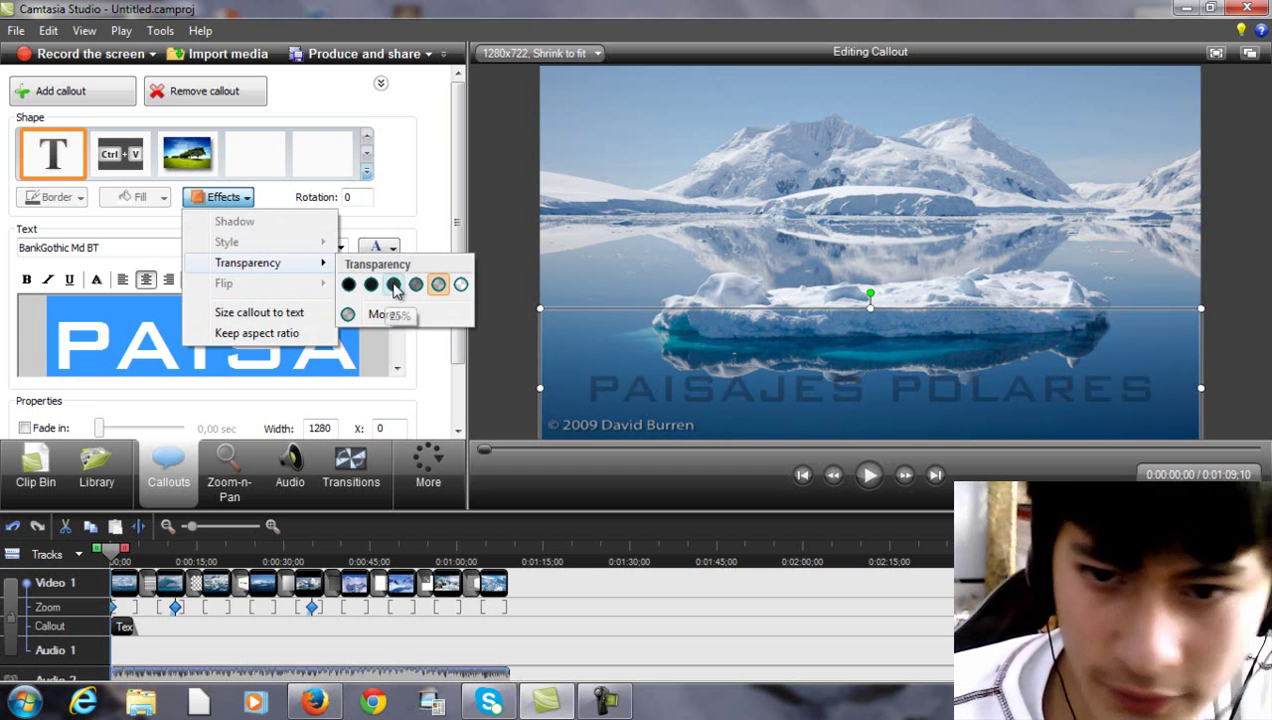
pyautogui.click(395, 287)
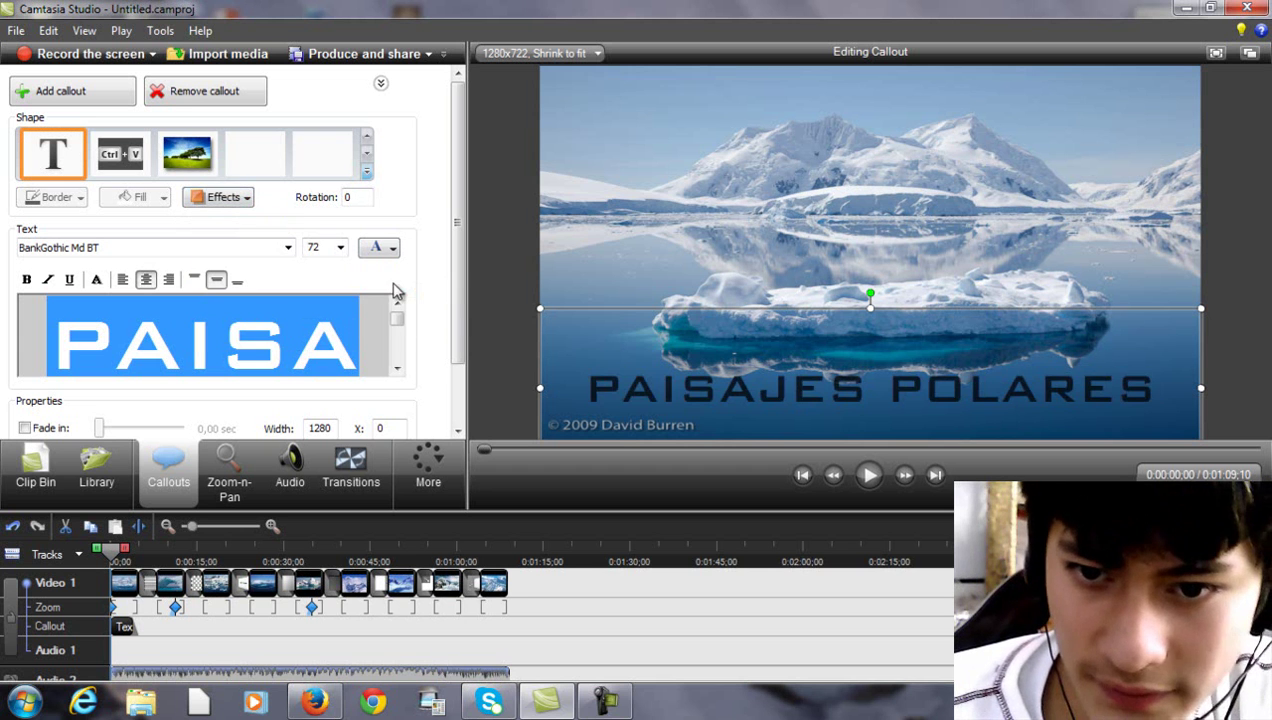
# Step: Set the title callout's transparency to 75% and deselect the callout
pyautogui.click(246, 204)
pyautogui.moveTo(284, 263)
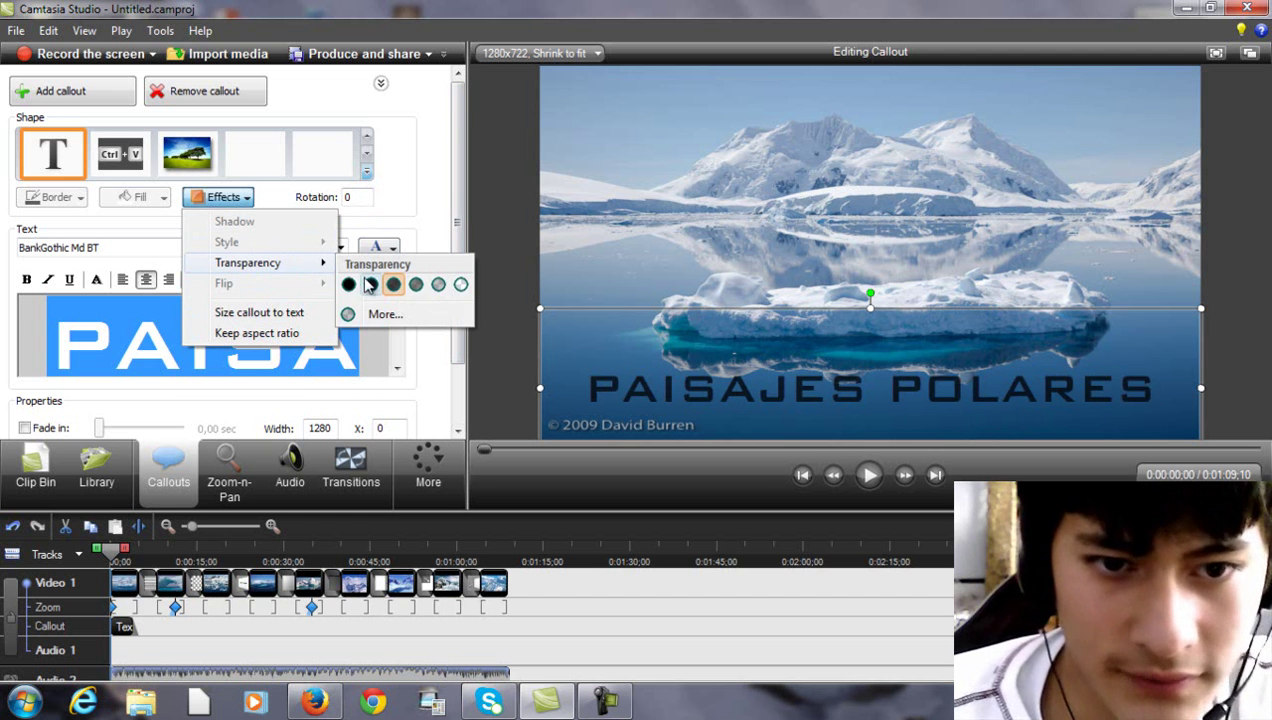
pyautogui.click(438, 287)
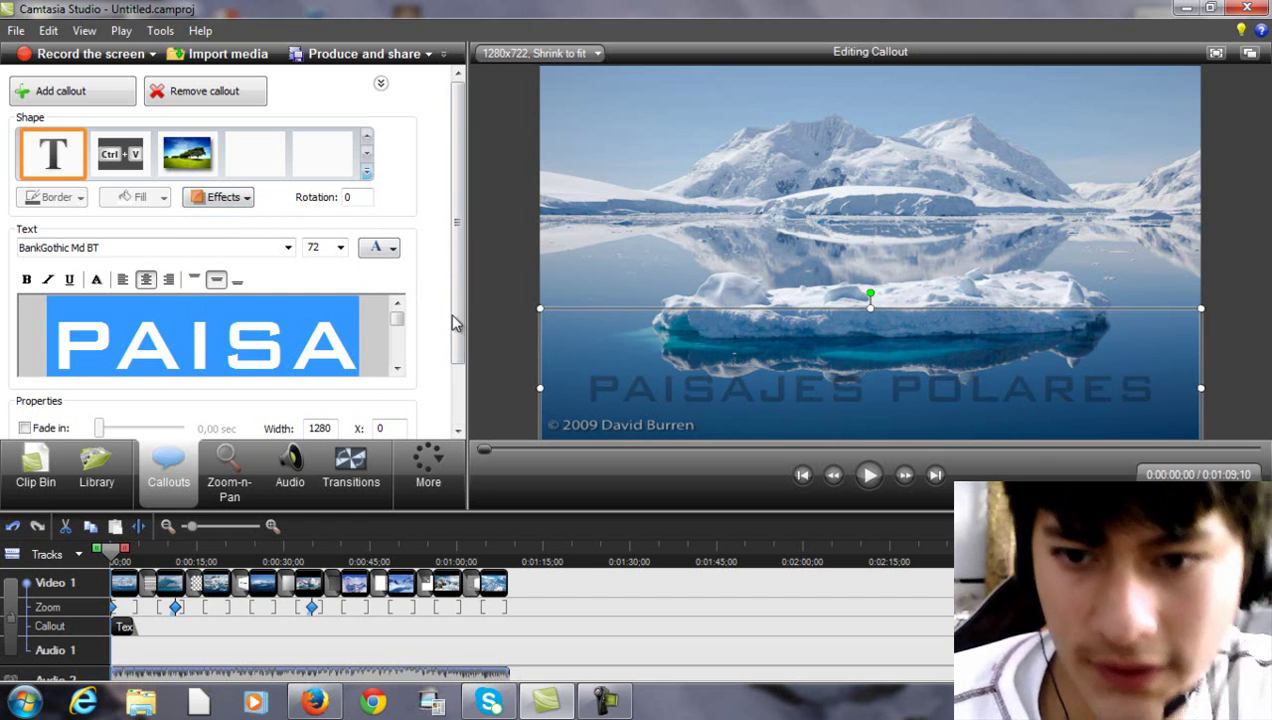
pyautogui.click(507, 286)
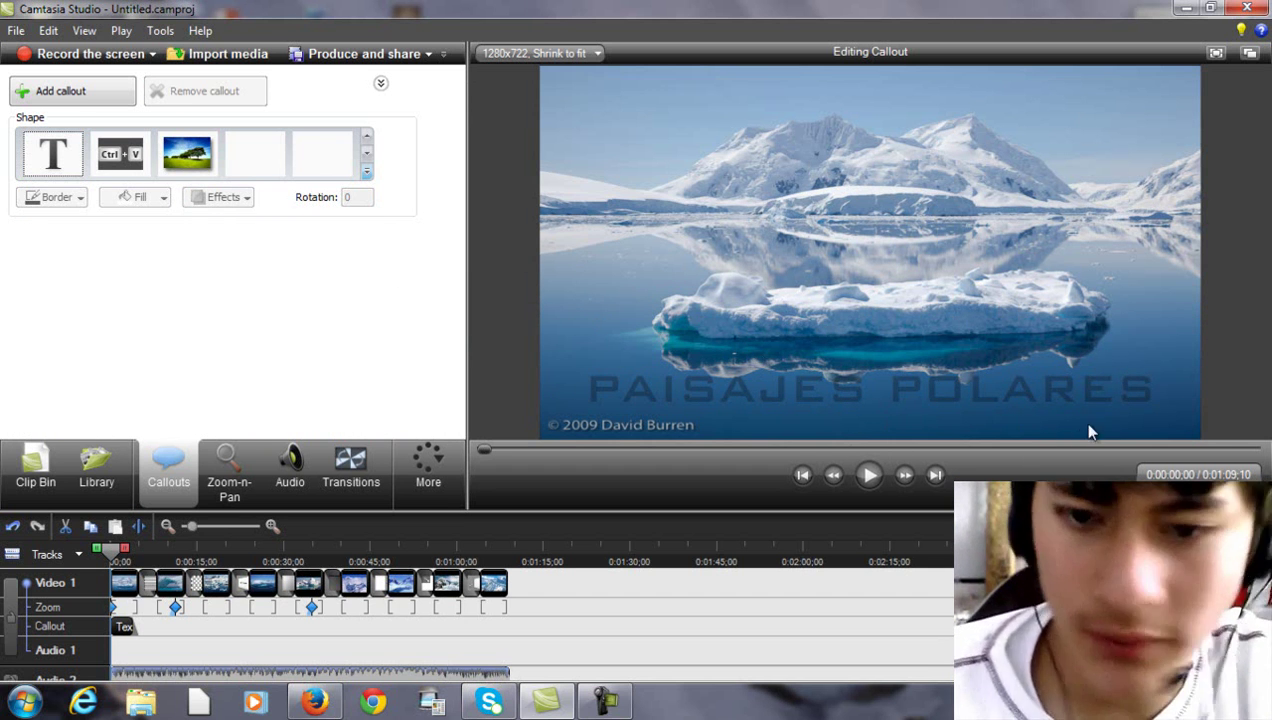
# Step: Play the slideshow from the beginning to review the title, zooms, transitions and music, stopping at about 48 seconds
pyautogui.click(870, 477)
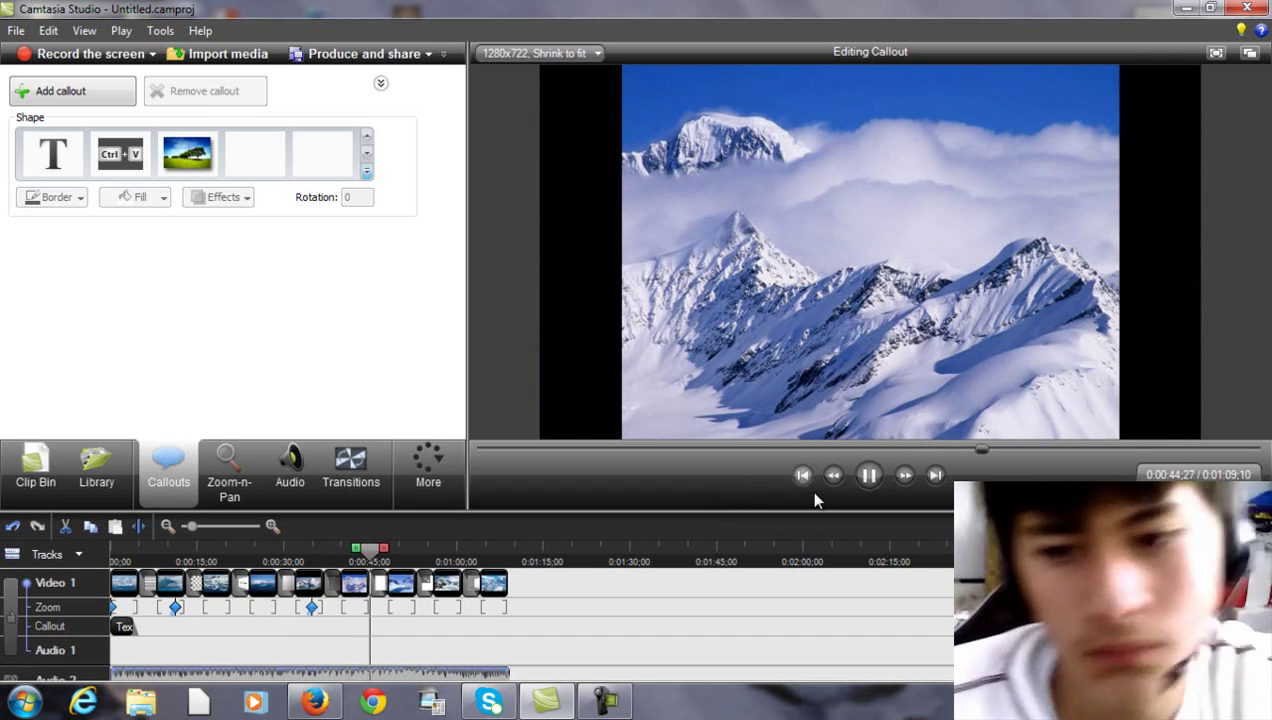
pyautogui.click(864, 480)
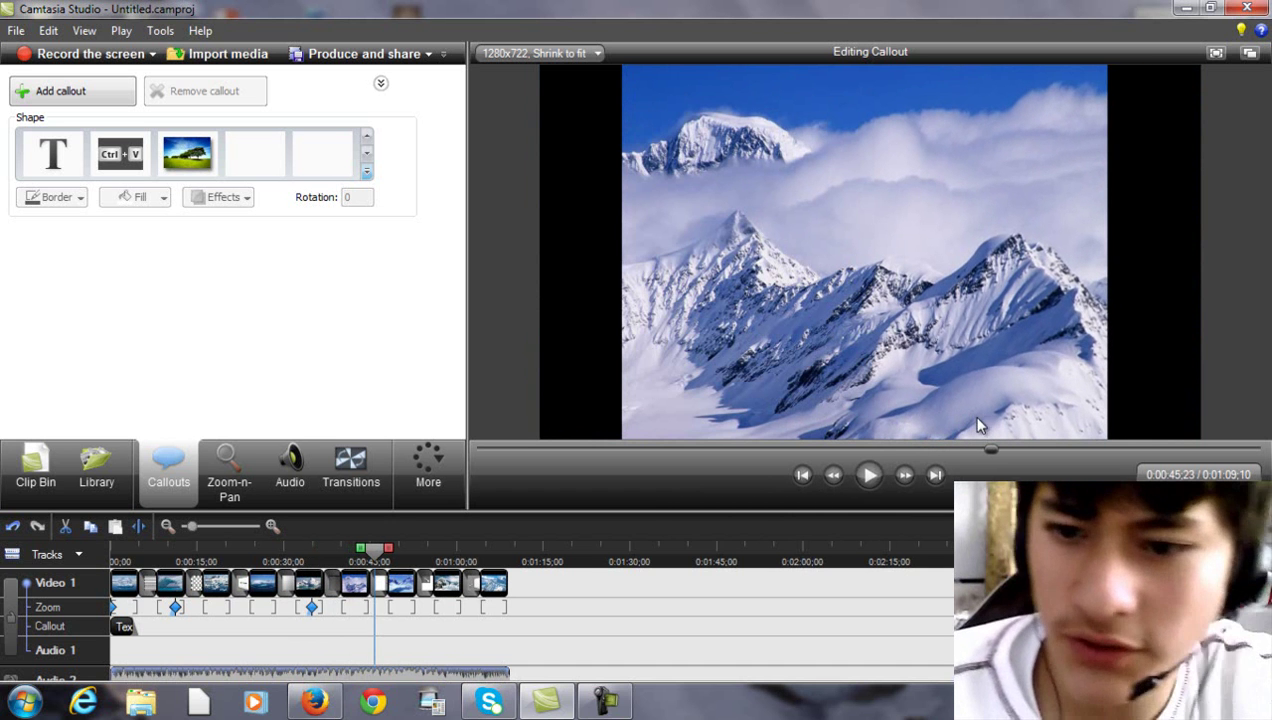
pyautogui.click(869, 475)
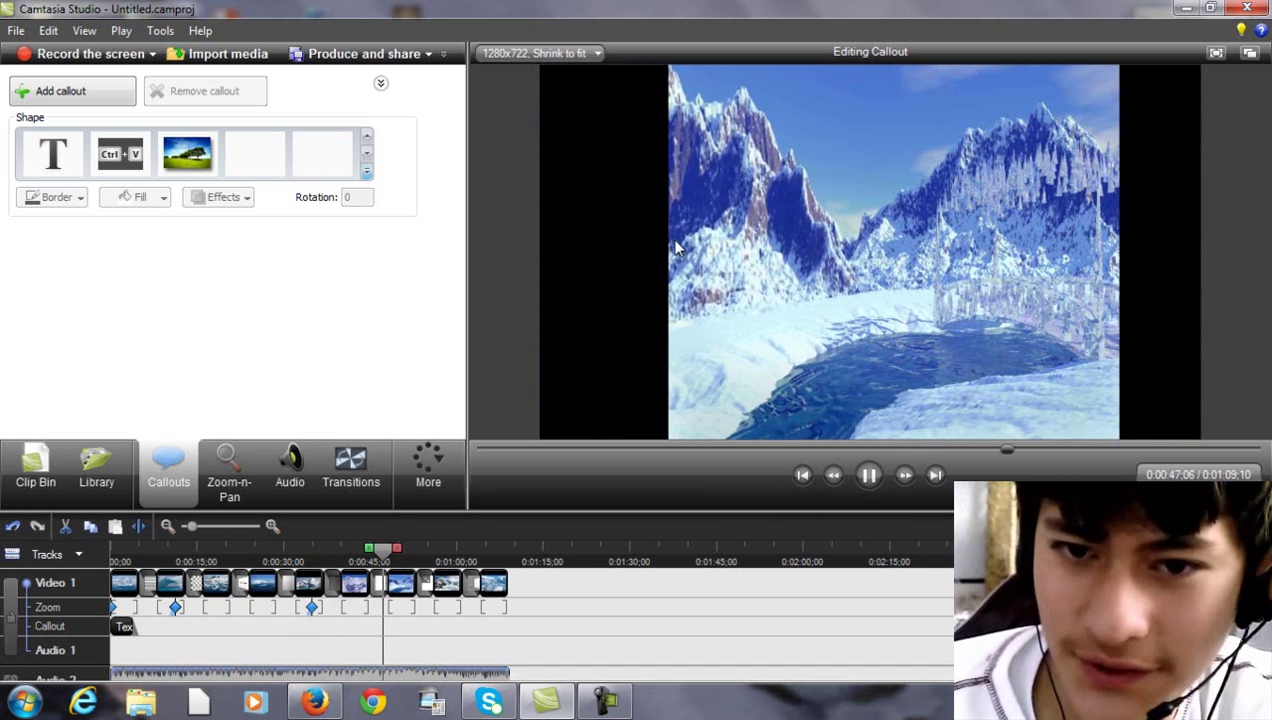
pyautogui.click(869, 476)
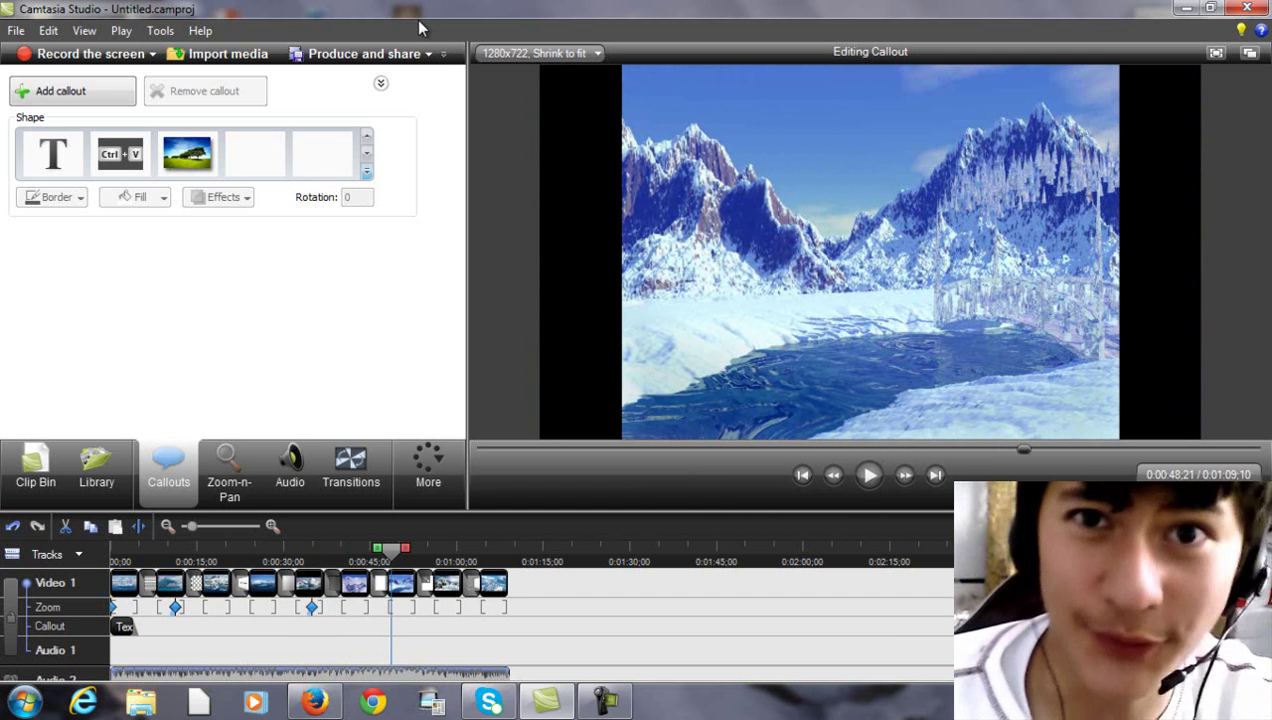